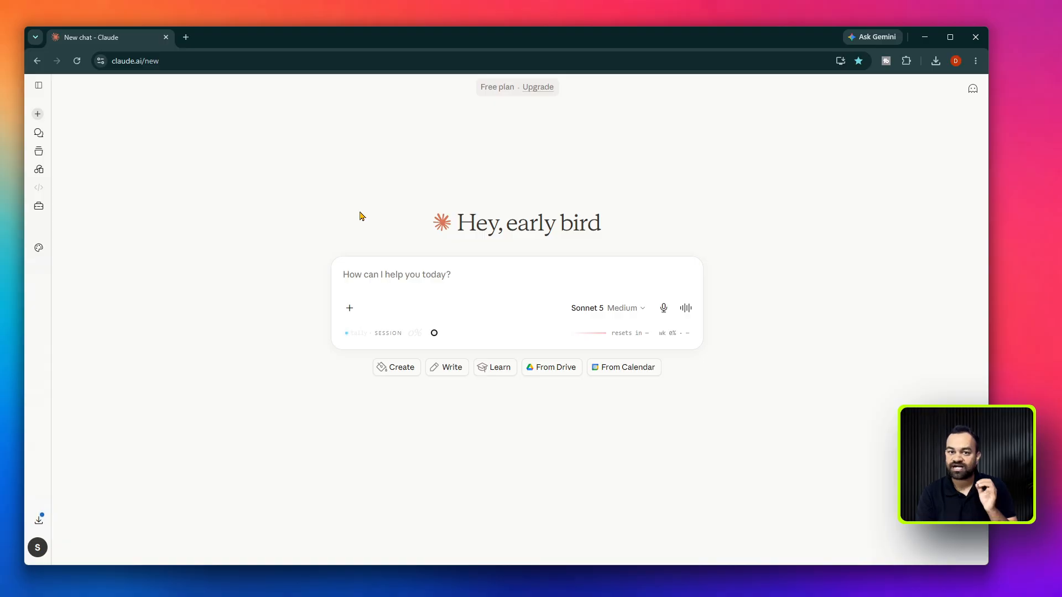
# Go to the Projects page and start creating a new project
pyautogui.click(38, 85)
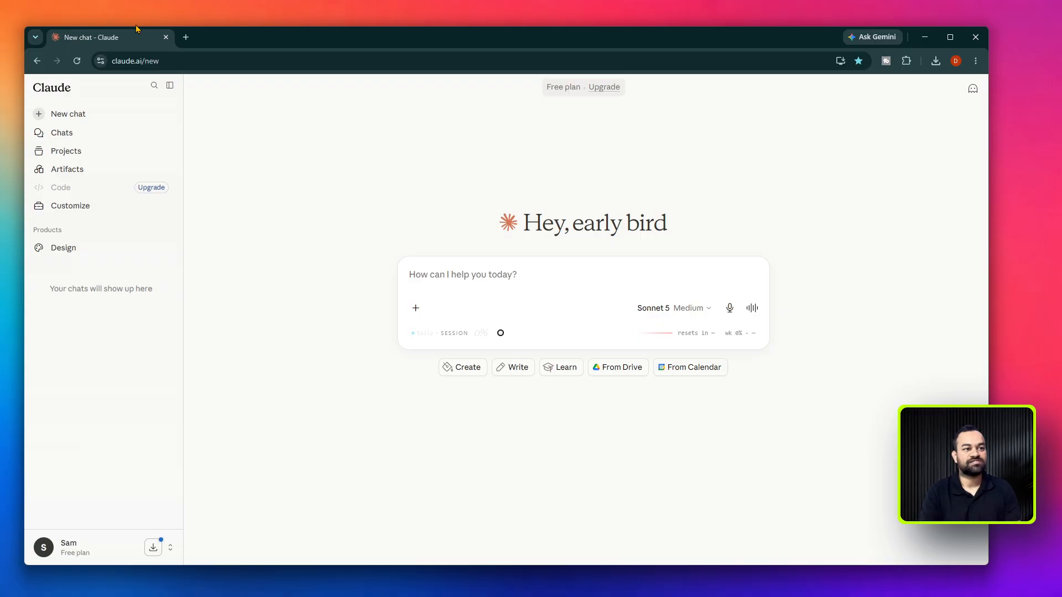
pyautogui.click(70, 157)
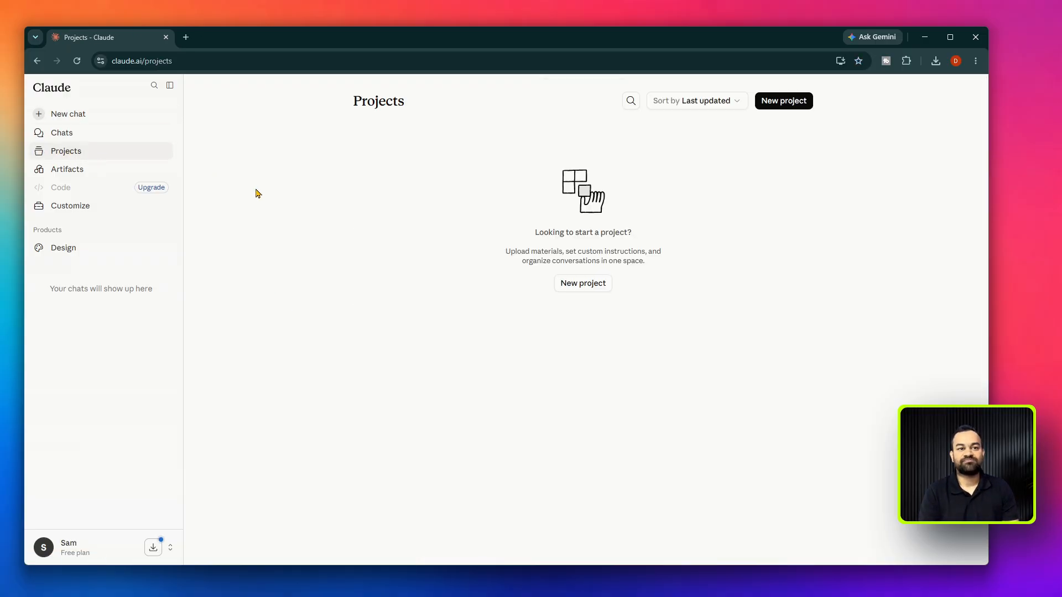
pyautogui.click(169, 86)
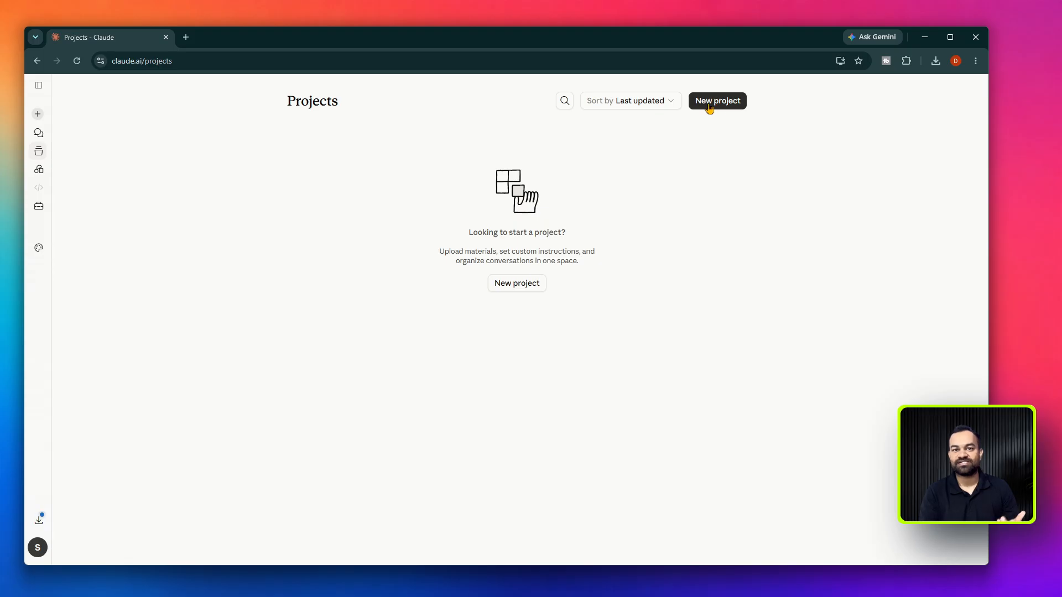
pyautogui.click(514, 292)
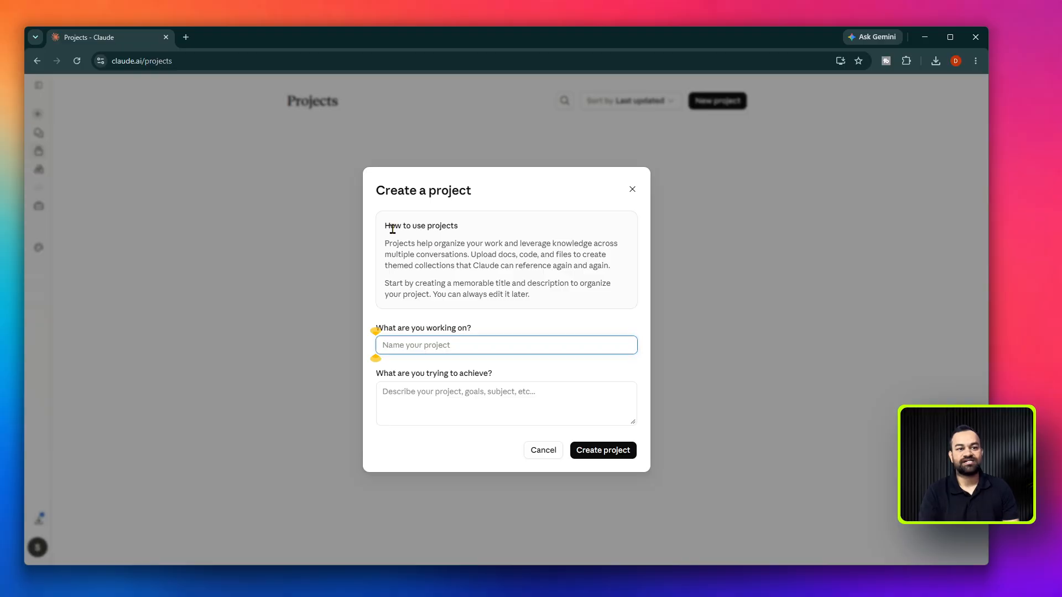
# Read the guidance on how to use projects and examine the project name and goal fields
pyautogui.moveTo(386, 227); pyautogui.dragTo(536, 284)
pyautogui.click(534, 282)
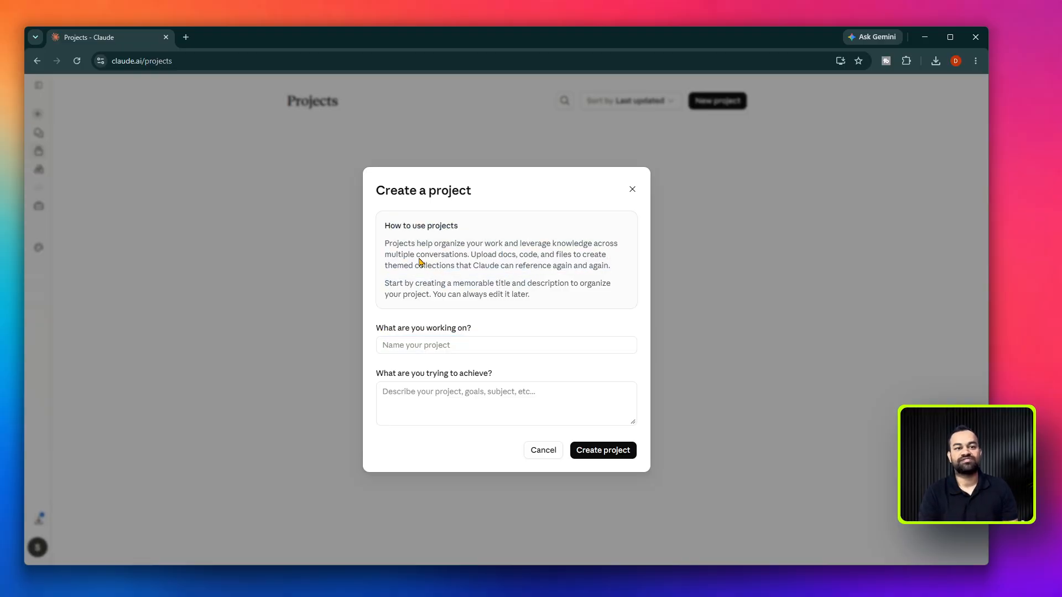
pyautogui.moveTo(385, 227); pyautogui.dragTo(481, 232)
pyautogui.click(464, 251)
pyautogui.moveTo(408, 243); pyautogui.dragTo(491, 246)
pyautogui.click(496, 255)
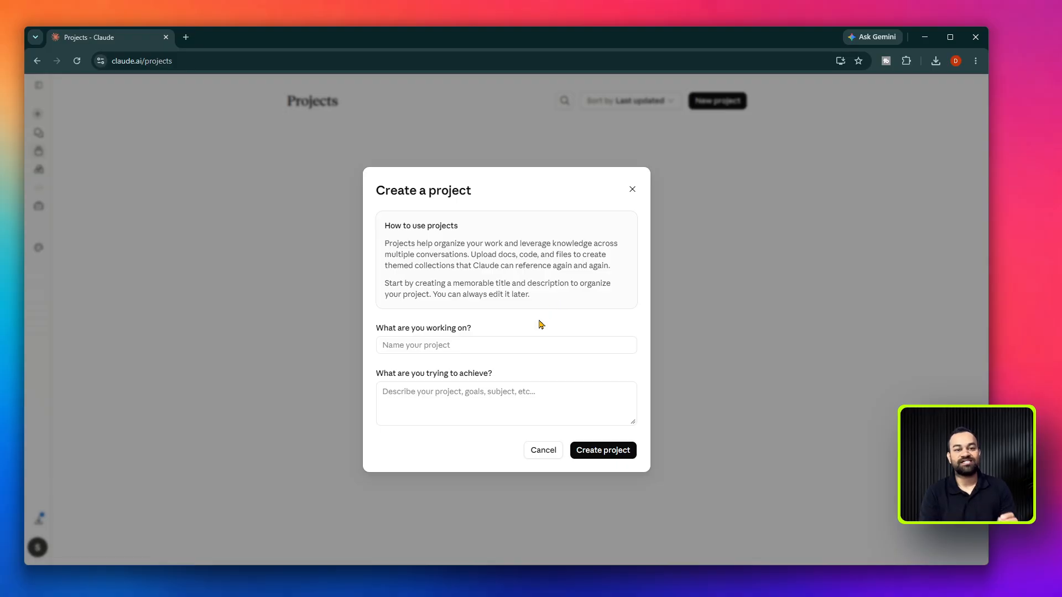
pyautogui.click(503, 348)
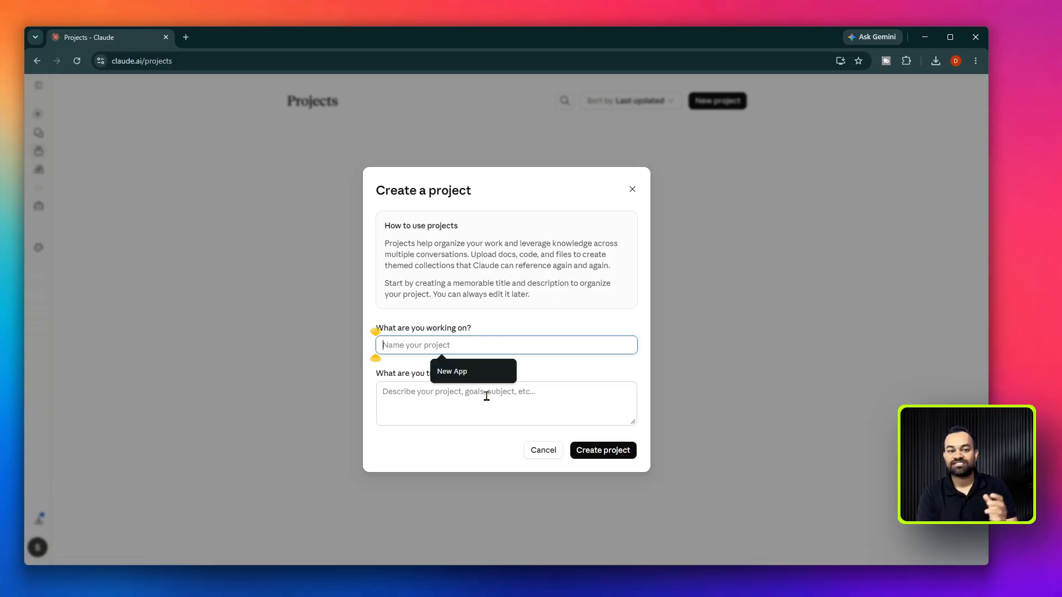
pyautogui.click(485, 397)
pyautogui.click(489, 320)
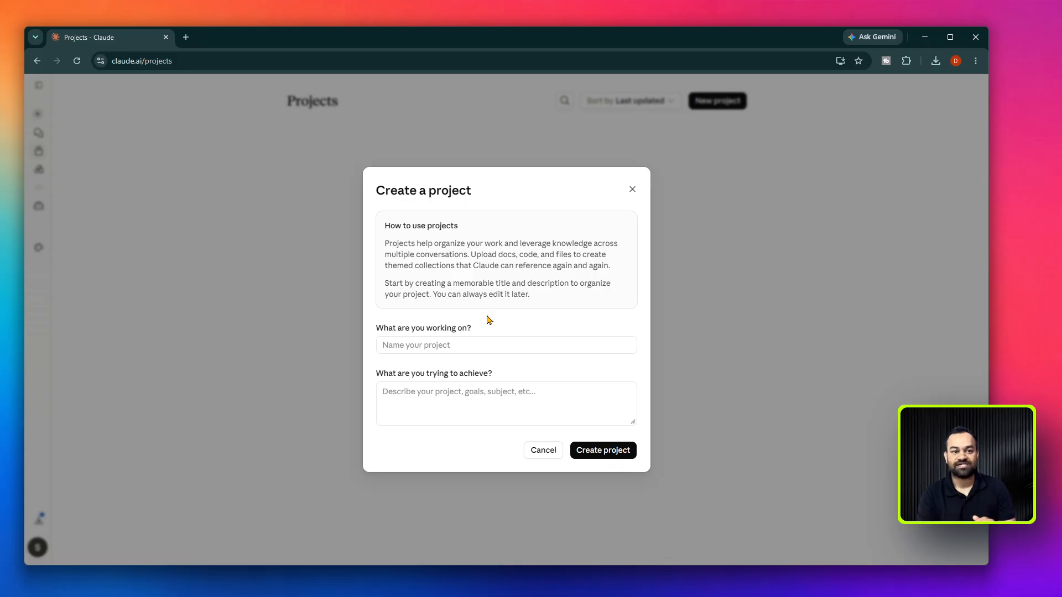
pyautogui.click(466, 344)
pyautogui.click(479, 324)
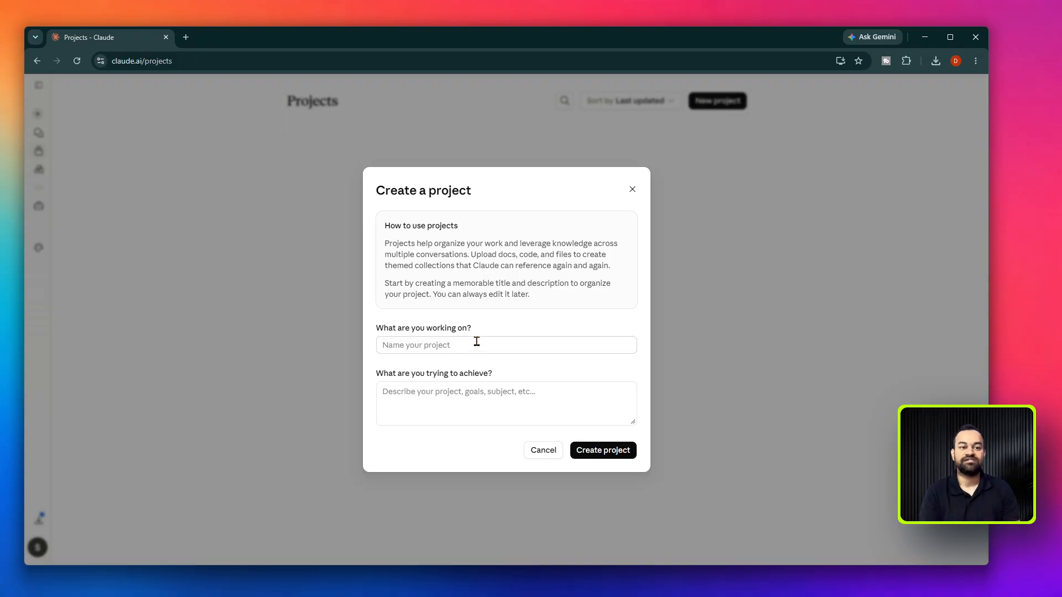
# Create the project with the name "Raj Vir Ai Studio YouTube" and the description "This is my youtube project."
pyautogui.click(477, 342)
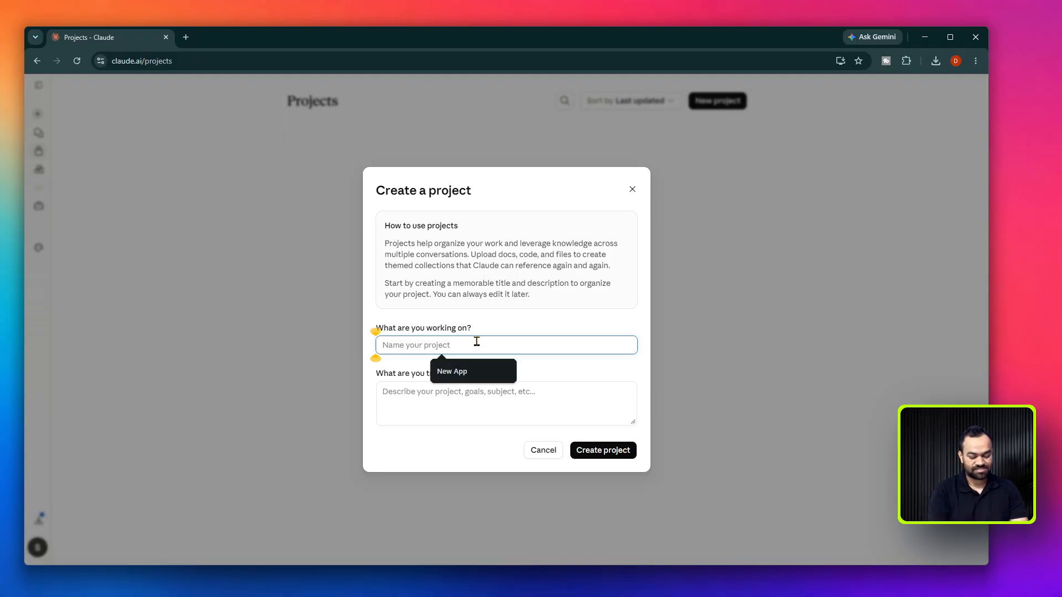
pyautogui.write('some')
pyautogui.press('BackSpace')
pyautogui.press('BackSpace')
pyautogui.press('BackSpace')
pyautogui.press('BackSpace')
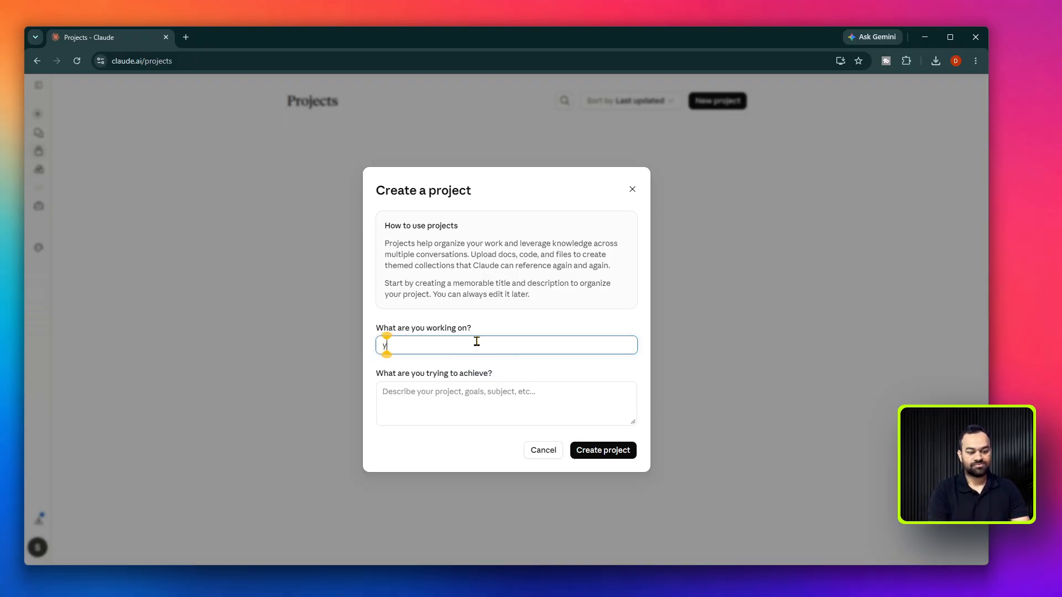
pyautogui.write('R')
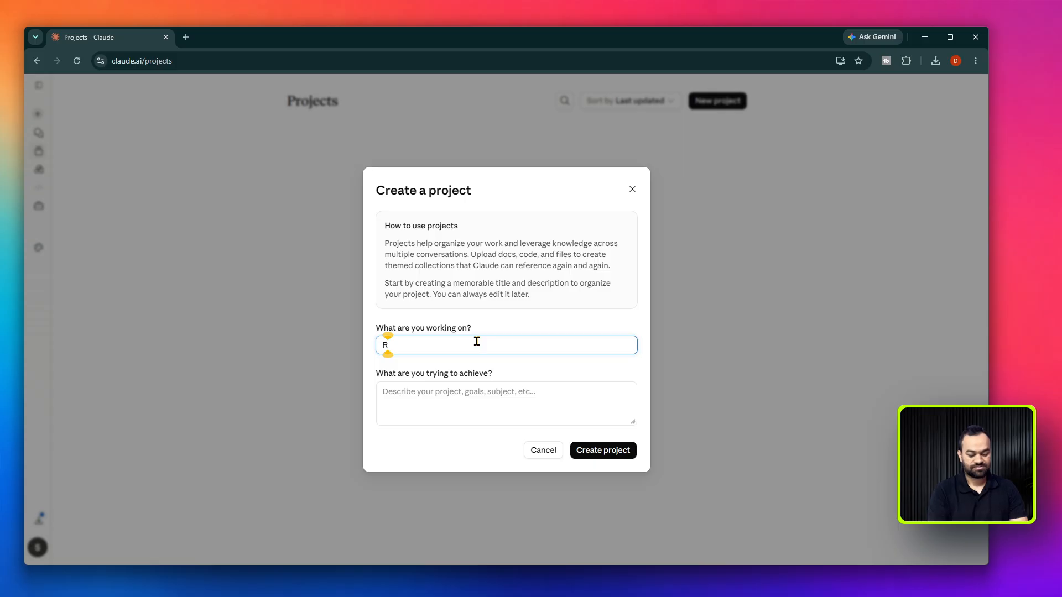
pyautogui.write('aj Vir Ai')
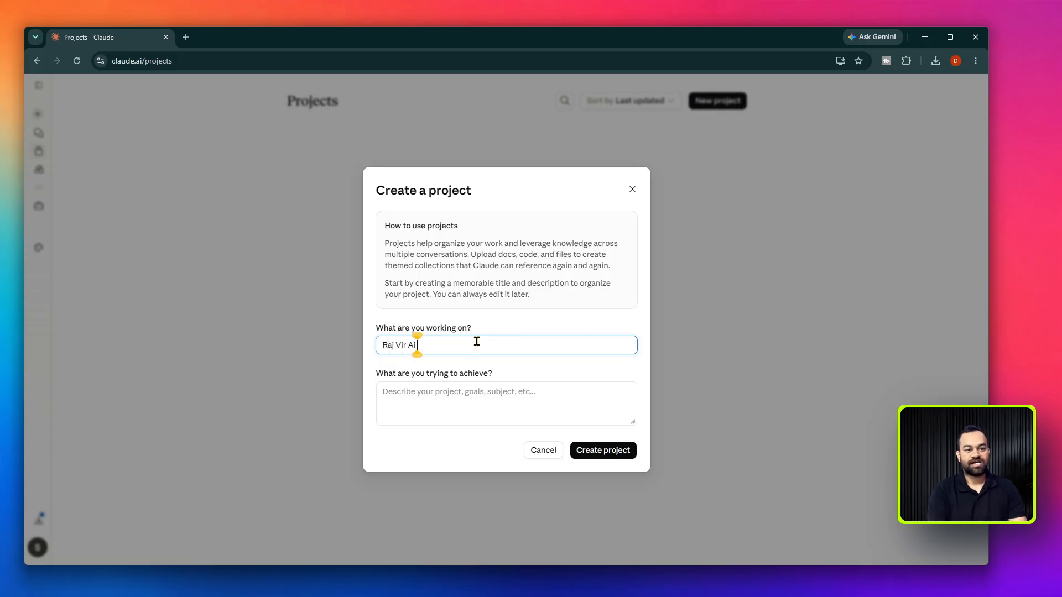
pyautogui.write(' Stu')
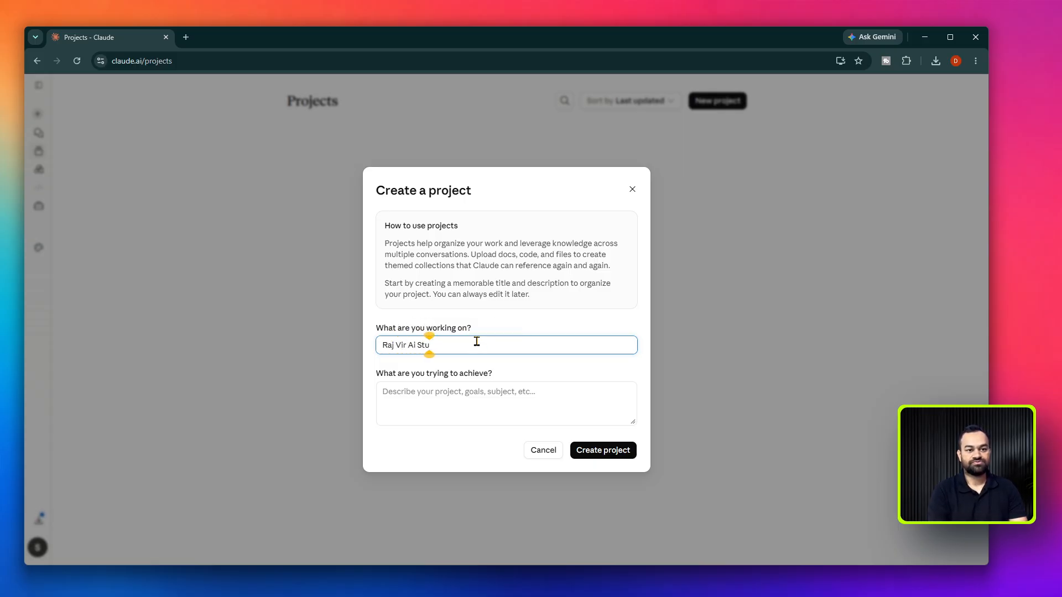
pyautogui.write('dio You')
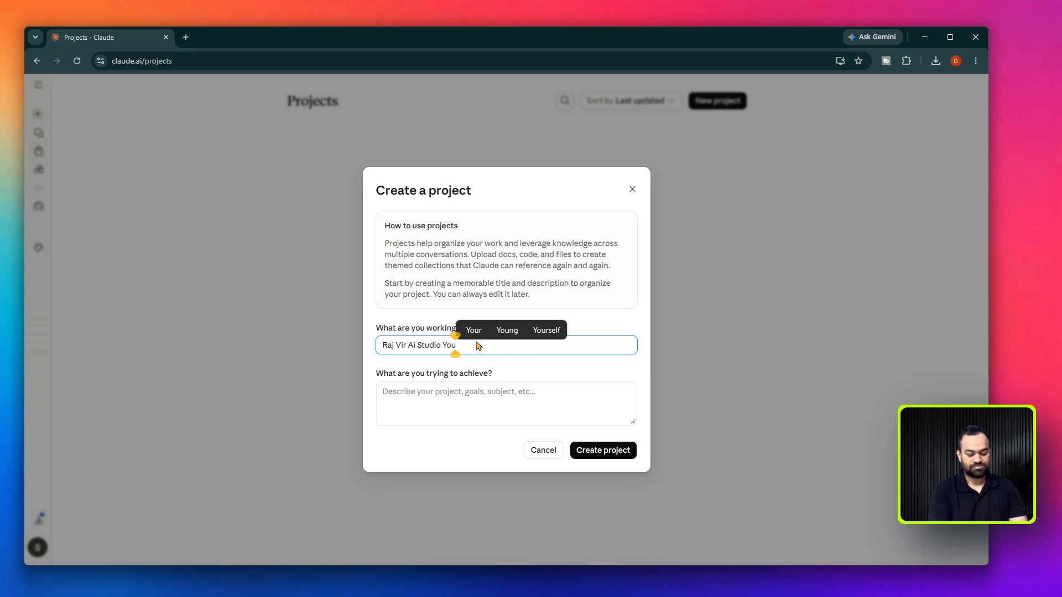
pyautogui.write('Tube')
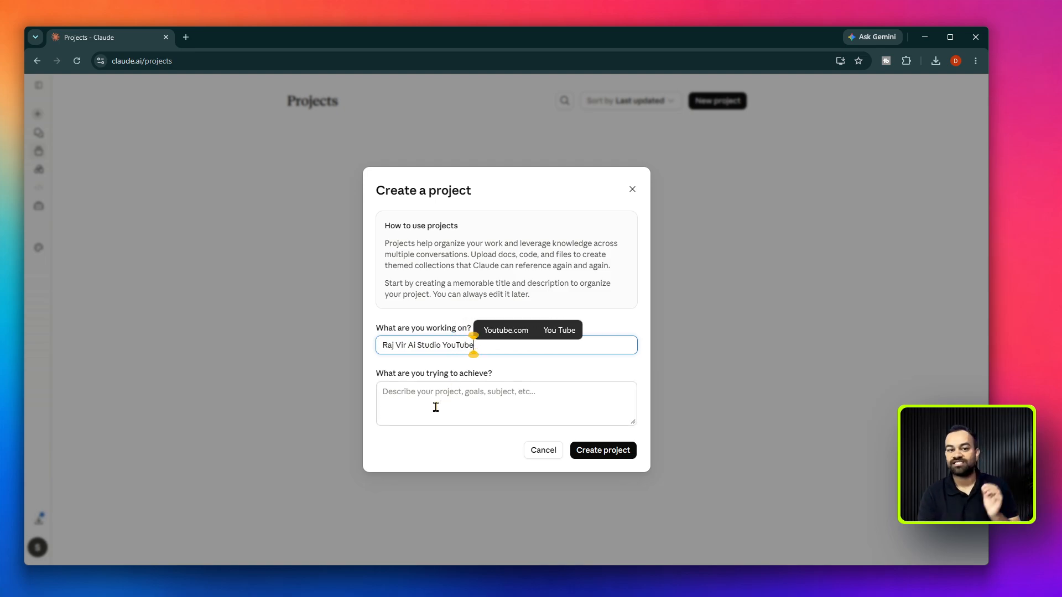
pyautogui.click(436, 407)
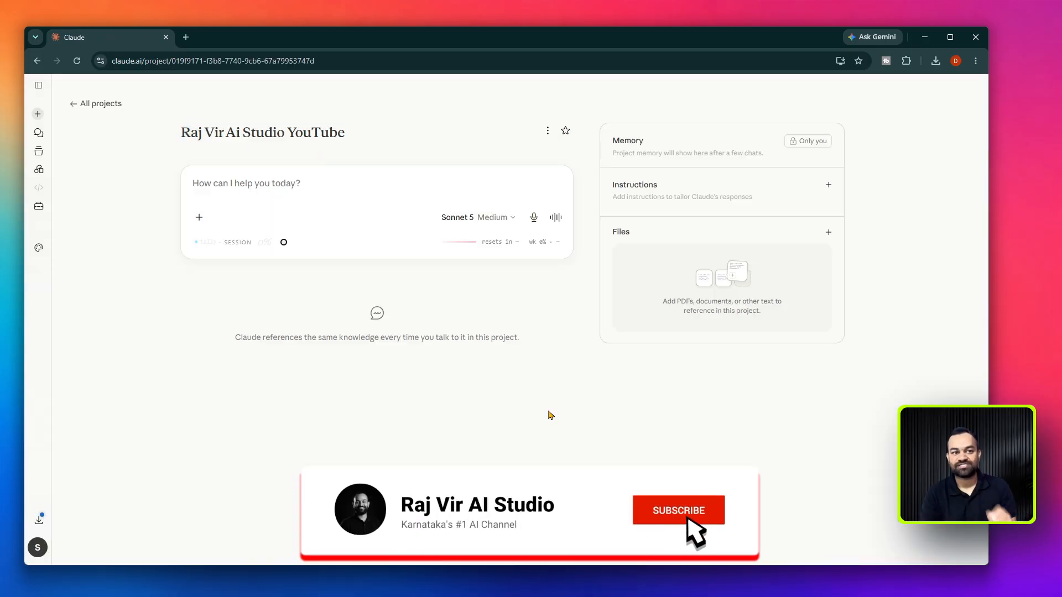
# Open the new project's details for editing, review its name and description, and save them without edits
pyautogui.moveTo(178, 137); pyautogui.dragTo(372, 135)
pyautogui.click(267, 190)
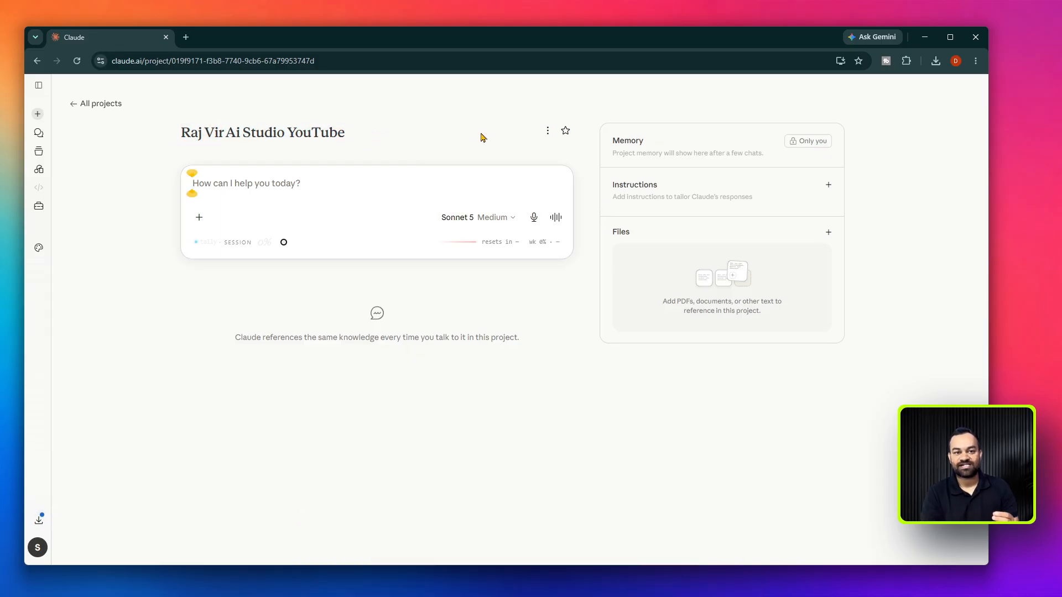
pyautogui.click(548, 132)
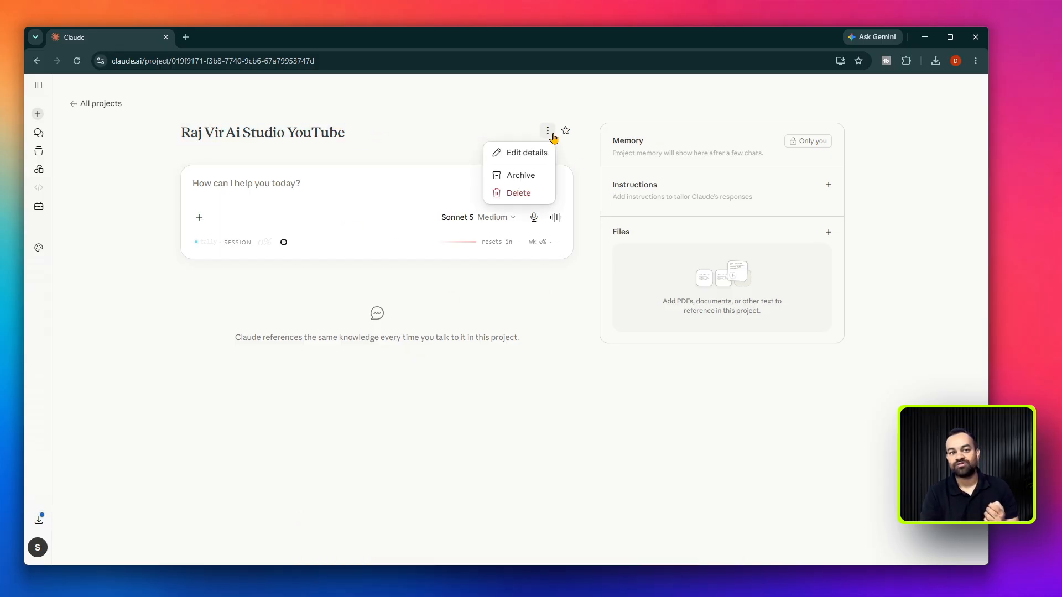
pyautogui.click(512, 158)
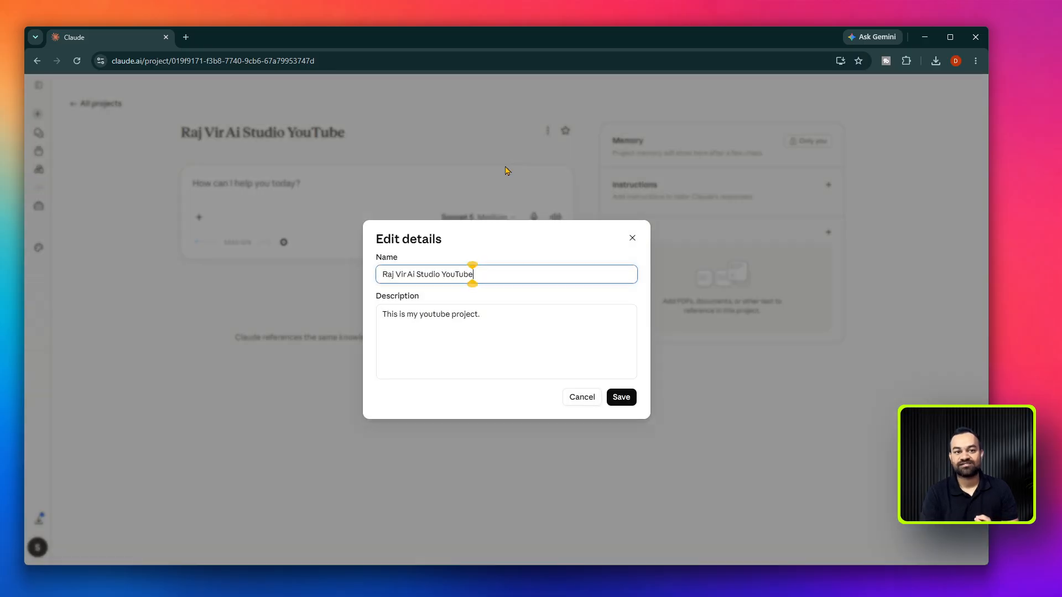
pyautogui.doubleClick(410, 274)
pyautogui.moveTo(466, 273); pyautogui.dragTo(499, 274)
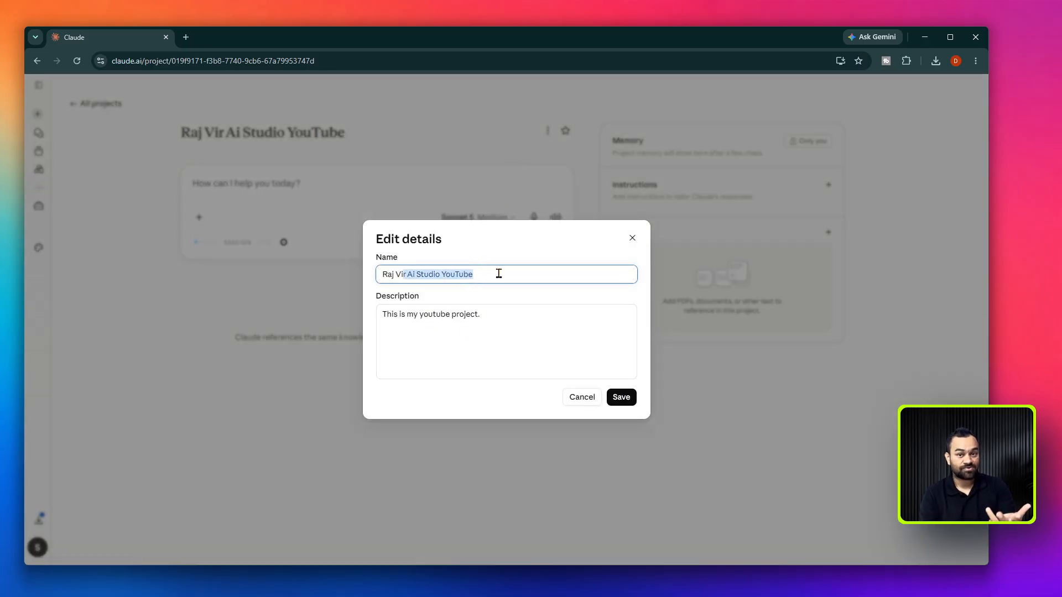
pyautogui.click(481, 314)
pyautogui.moveTo(545, 324)
pyautogui.mouseDown()
pyautogui.moveTo(377, 322)
pyautogui.moveTo(536, 321)
pyautogui.mouseUp()
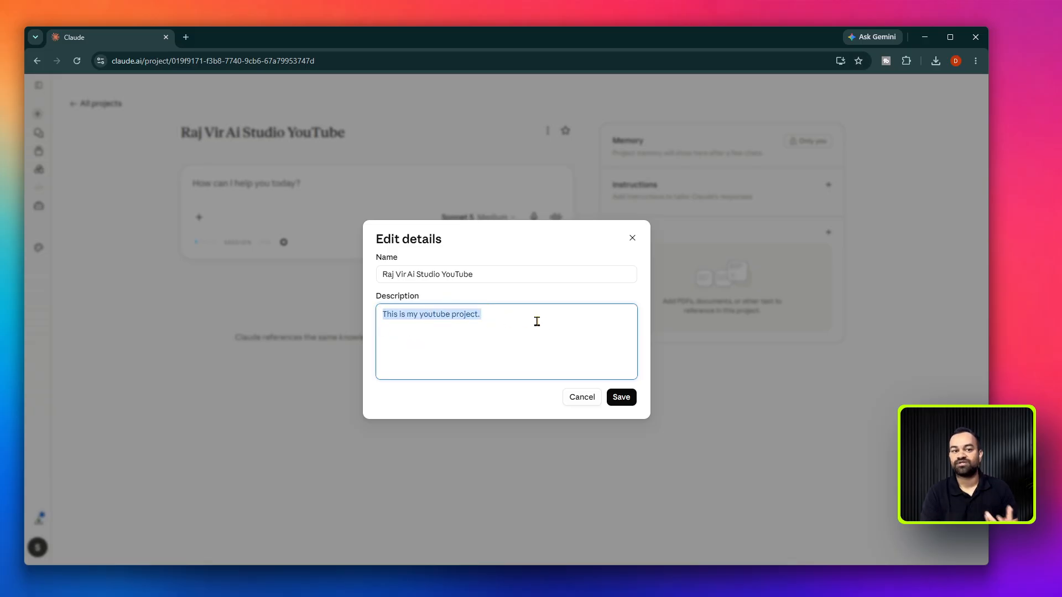
pyautogui.click(534, 320)
pyautogui.moveTo(387, 317); pyautogui.dragTo(507, 323)
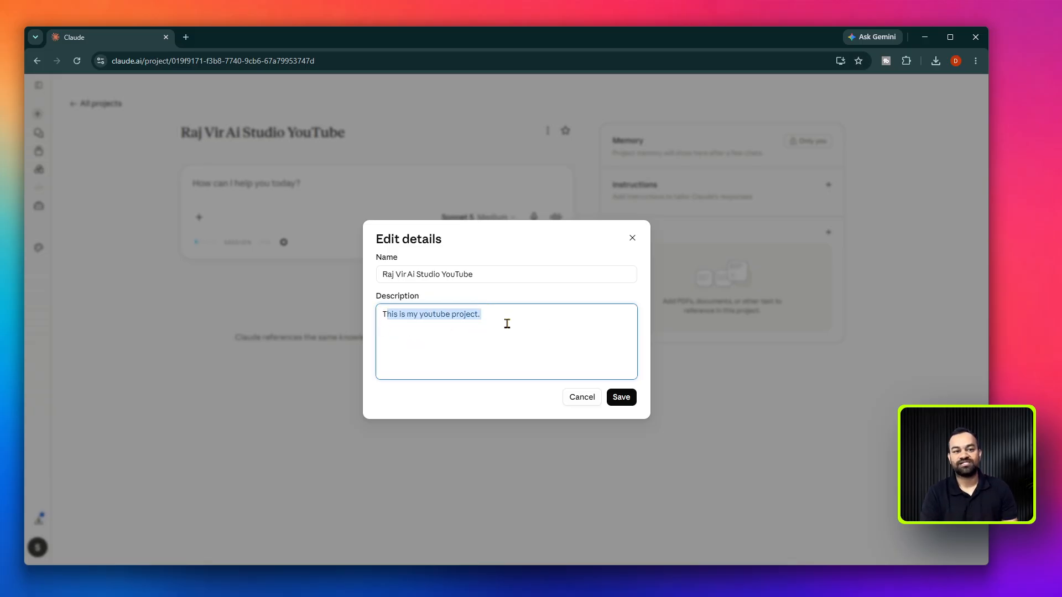
pyautogui.click(487, 332)
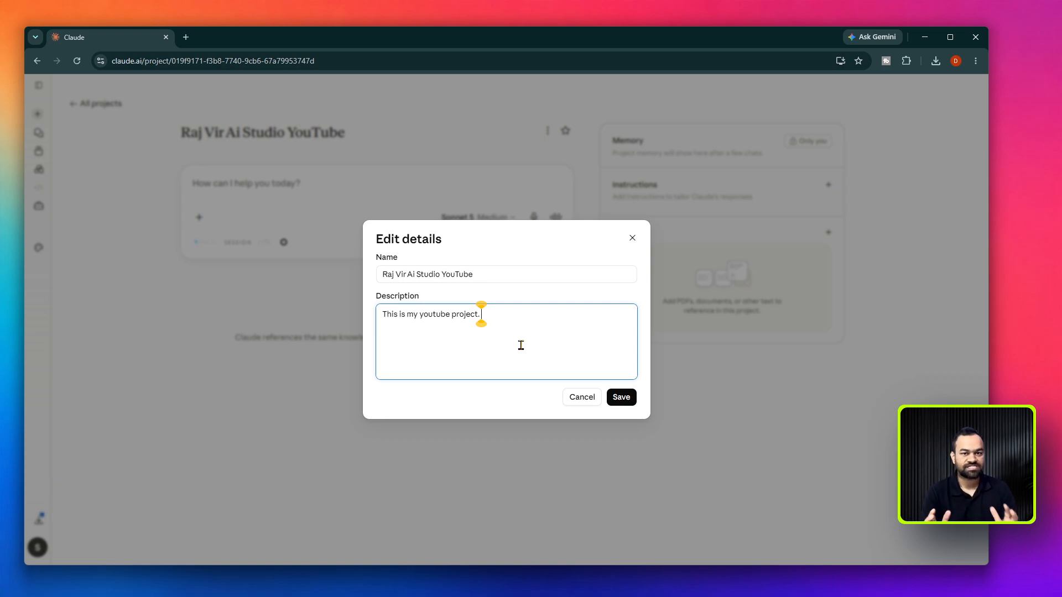
pyautogui.click(613, 400)
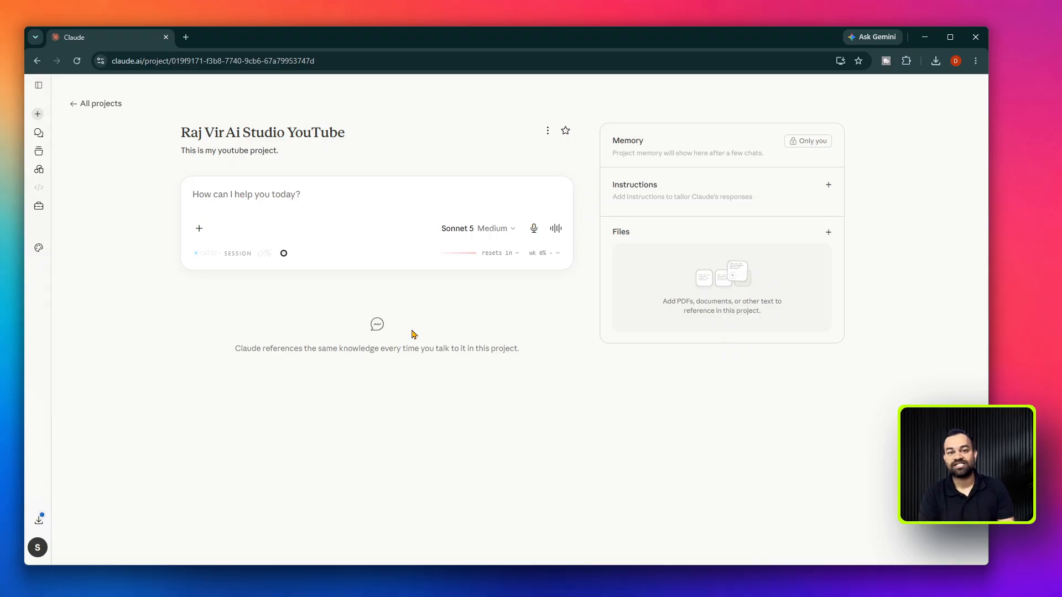
# Star the project and check the starred list in the sidebar, leaving the sidebar collapsed
pyautogui.click(565, 133)
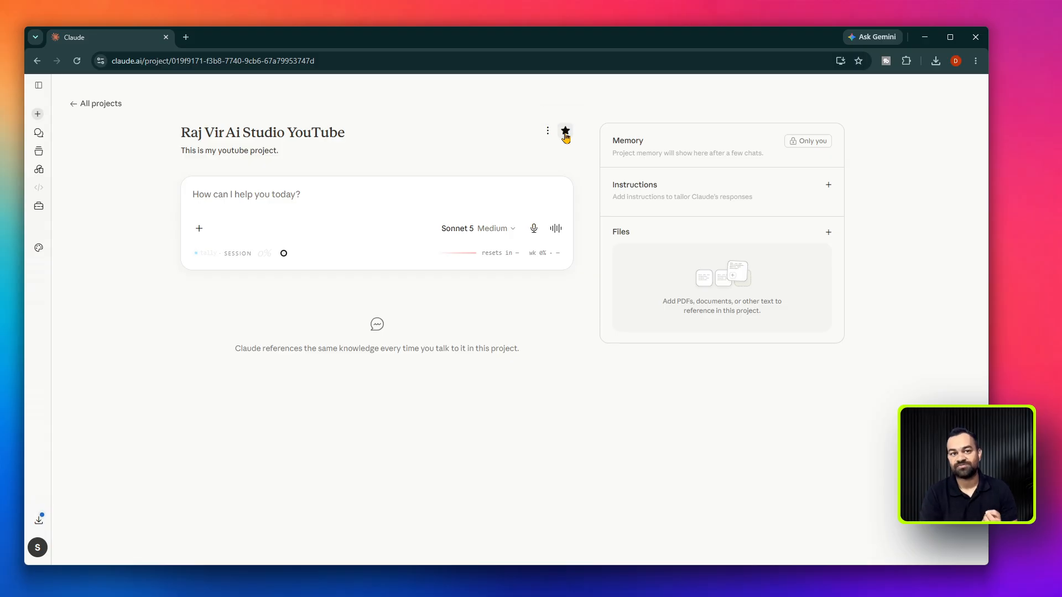
pyautogui.click(39, 87)
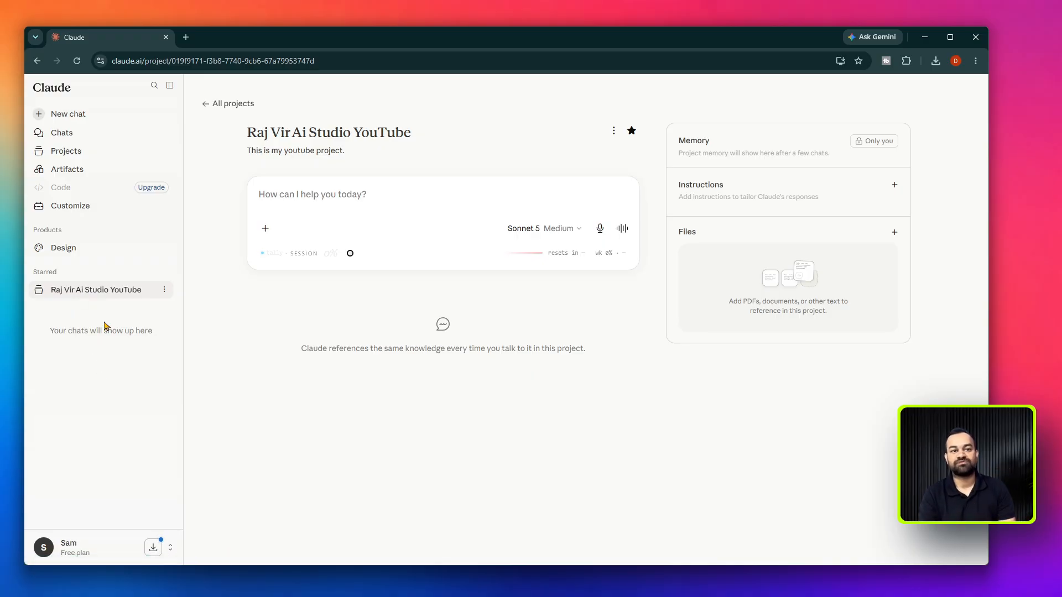
pyautogui.click(170, 85)
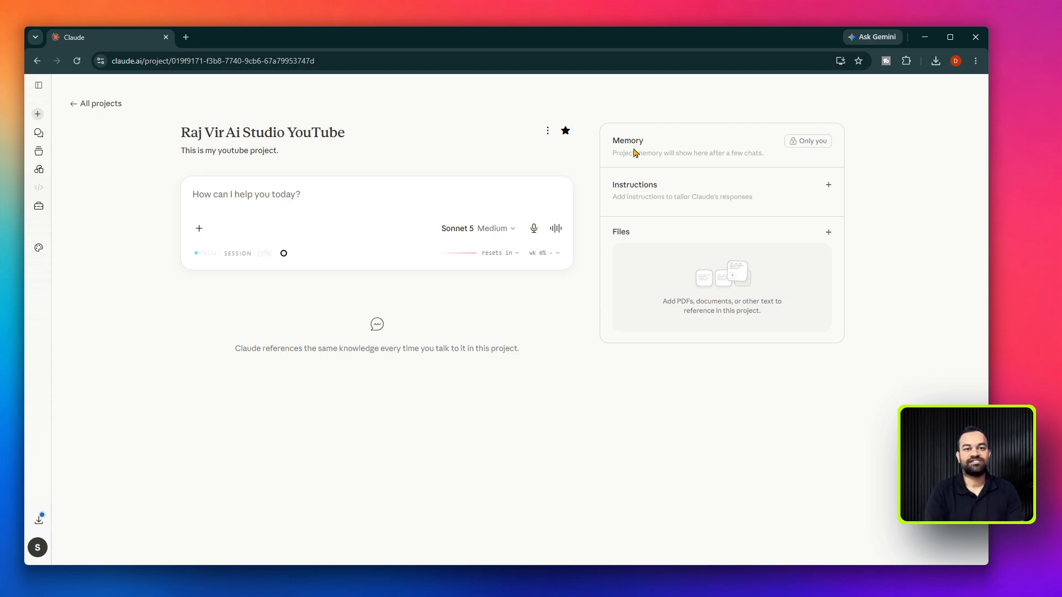
# Read the descriptions of the project's Memory and Instructions sections
pyautogui.moveTo(612, 142); pyautogui.dragTo(753, 151)
pyautogui.click(691, 154)
pyautogui.click(692, 155)
pyautogui.click(716, 155)
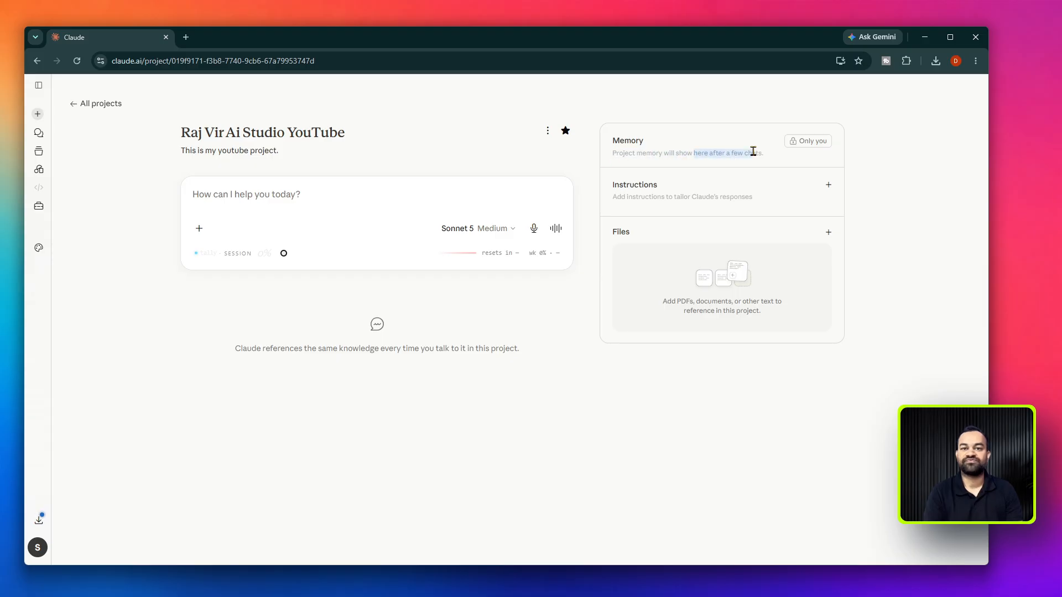
pyautogui.click(753, 151)
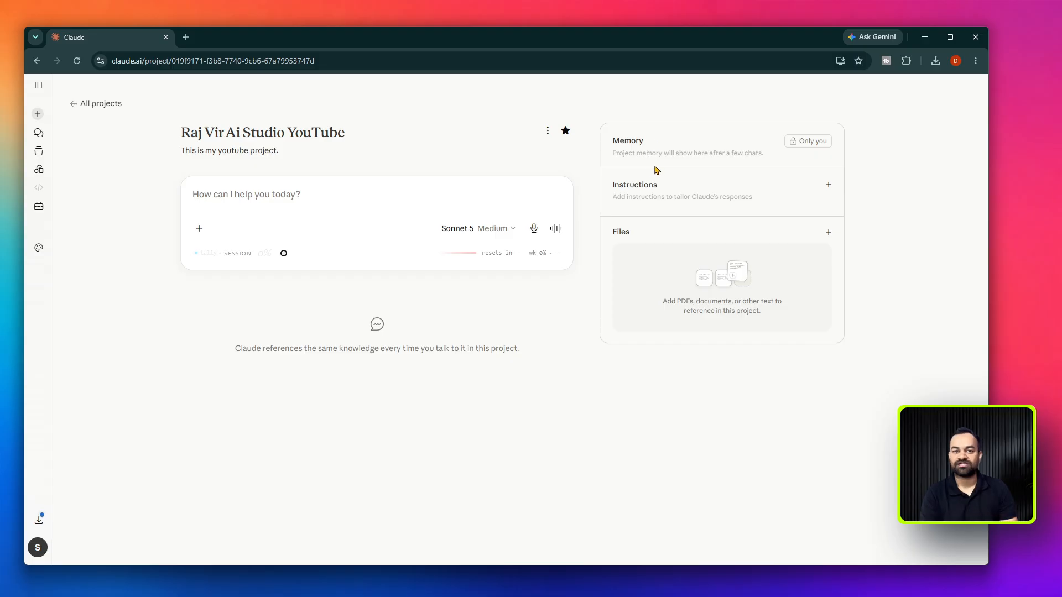
pyautogui.moveTo(618, 185); pyautogui.dragTo(768, 204)
pyautogui.click(730, 195)
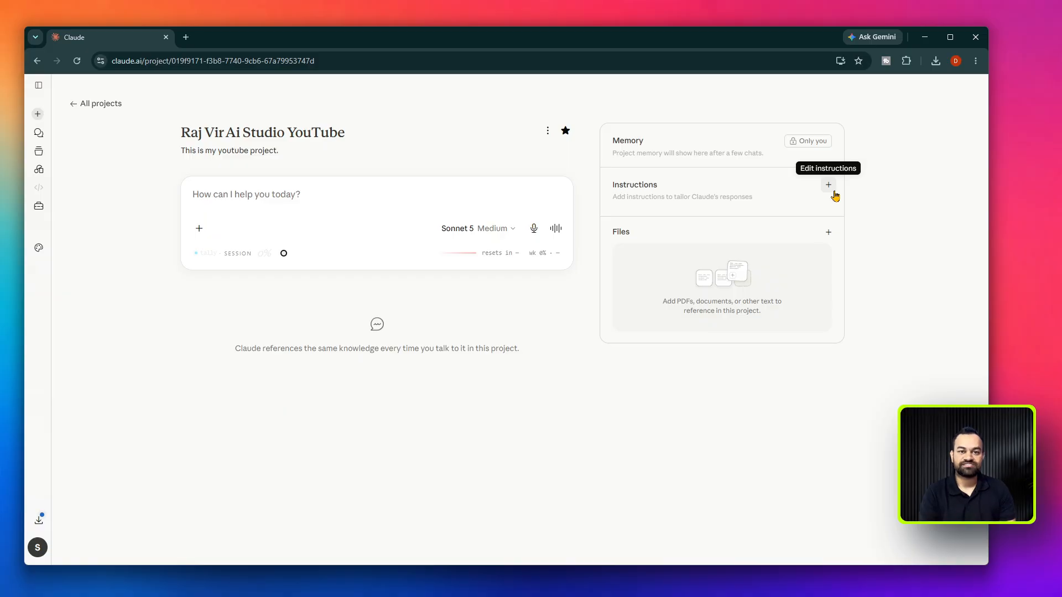
# Open the project instructions, read their purpose, and paste in the prepared text beginning "You are my dedicated YouTube production assistant."
pyautogui.click(833, 191)
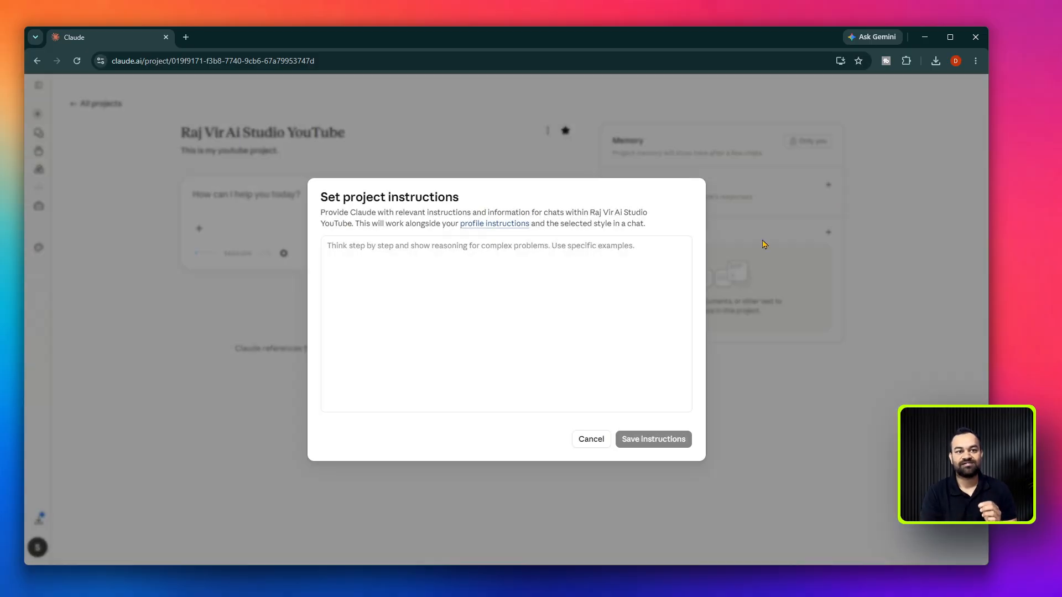
pyautogui.moveTo(343, 198); pyautogui.dragTo(646, 224)
pyautogui.click(646, 239)
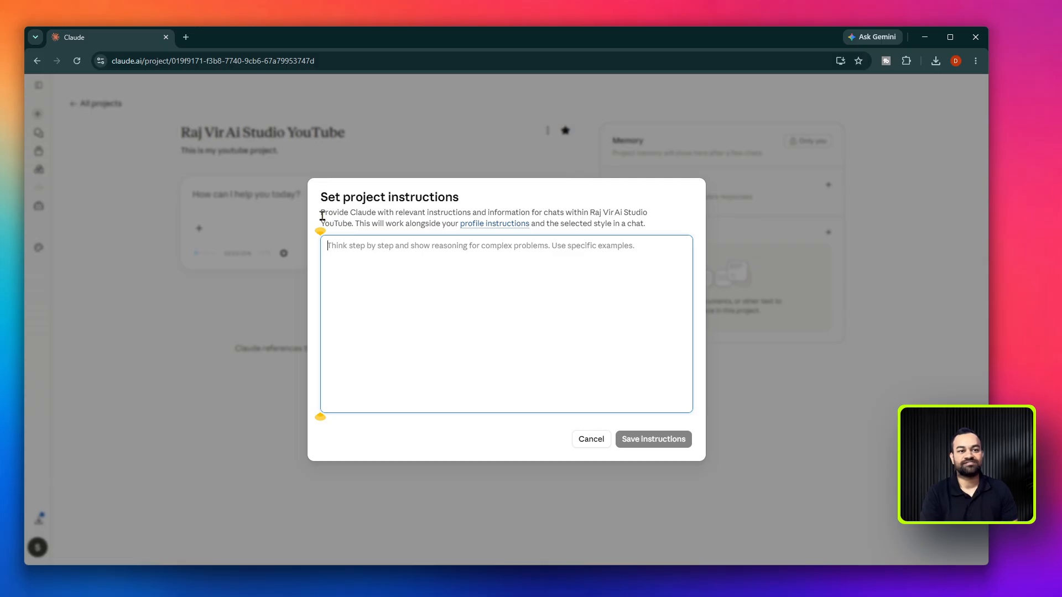
pyautogui.moveTo(320, 214); pyautogui.dragTo(385, 216)
pyautogui.click(363, 218)
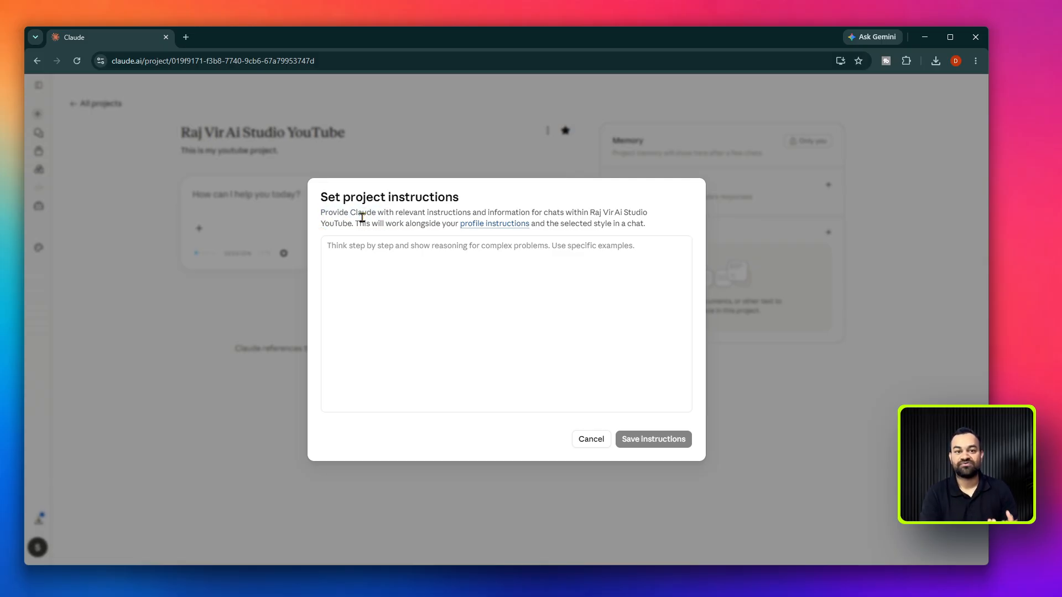
pyautogui.click(371, 264)
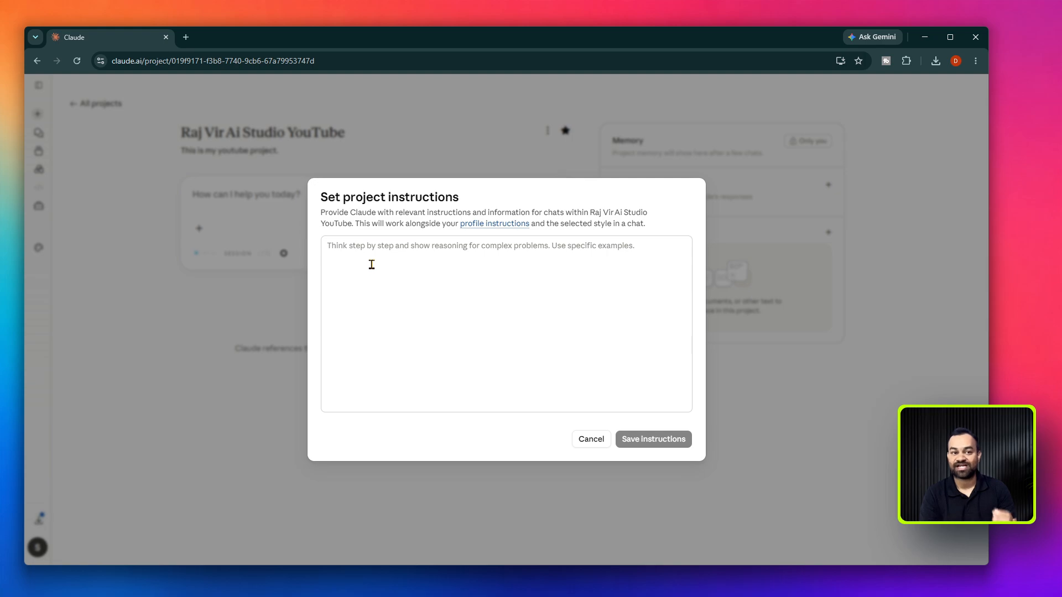
pyautogui.moveTo(365, 223); pyautogui.dragTo(398, 239)
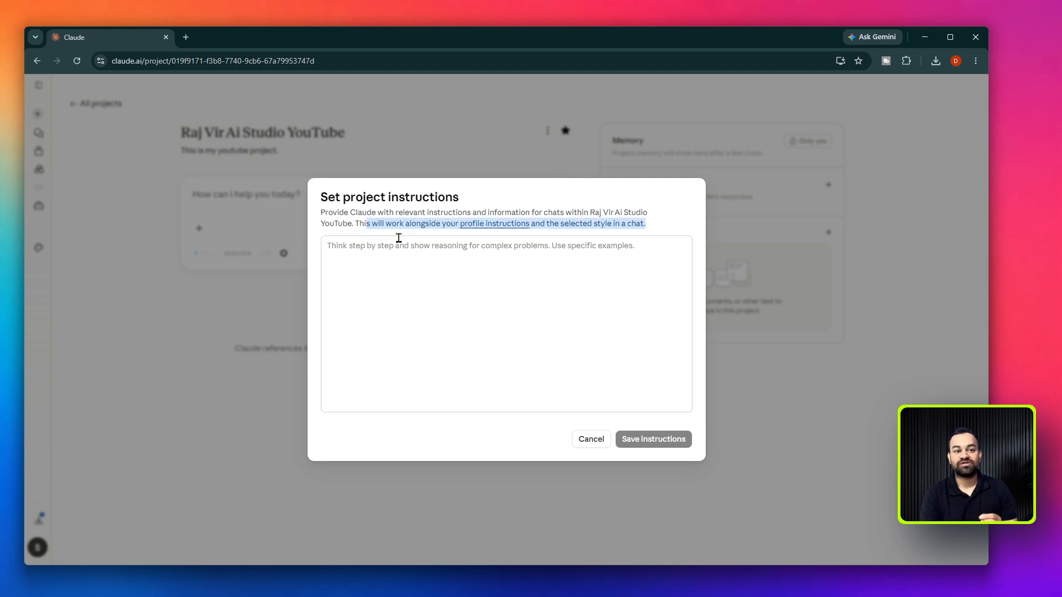
pyautogui.click(396, 240)
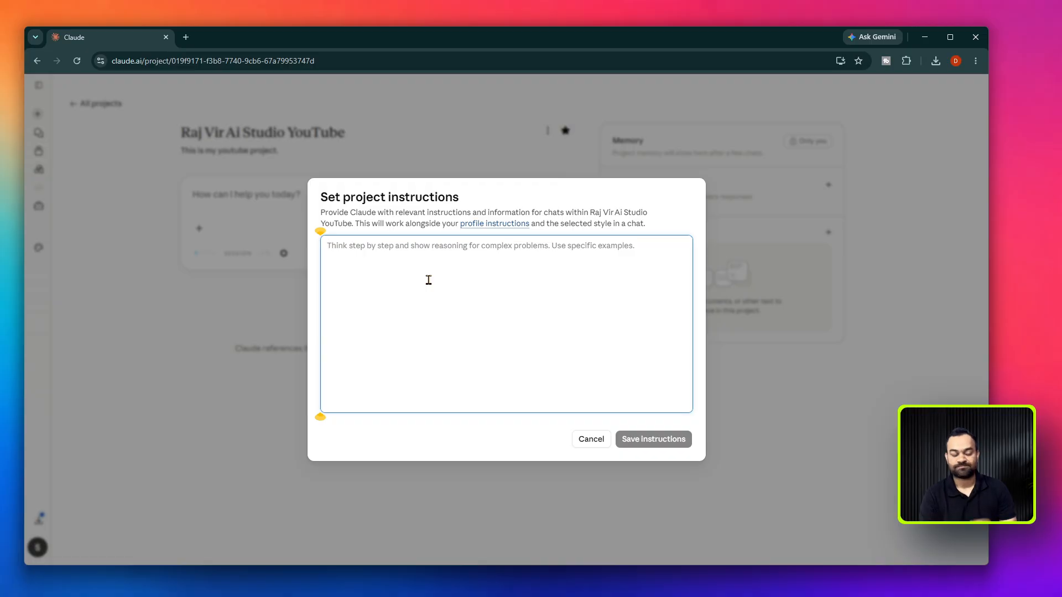
pyautogui.hotkey('ctrl', 'v')
# Review the pasted project instructions from beginning to end and save them
pyautogui.scroll(10, 422, 282)
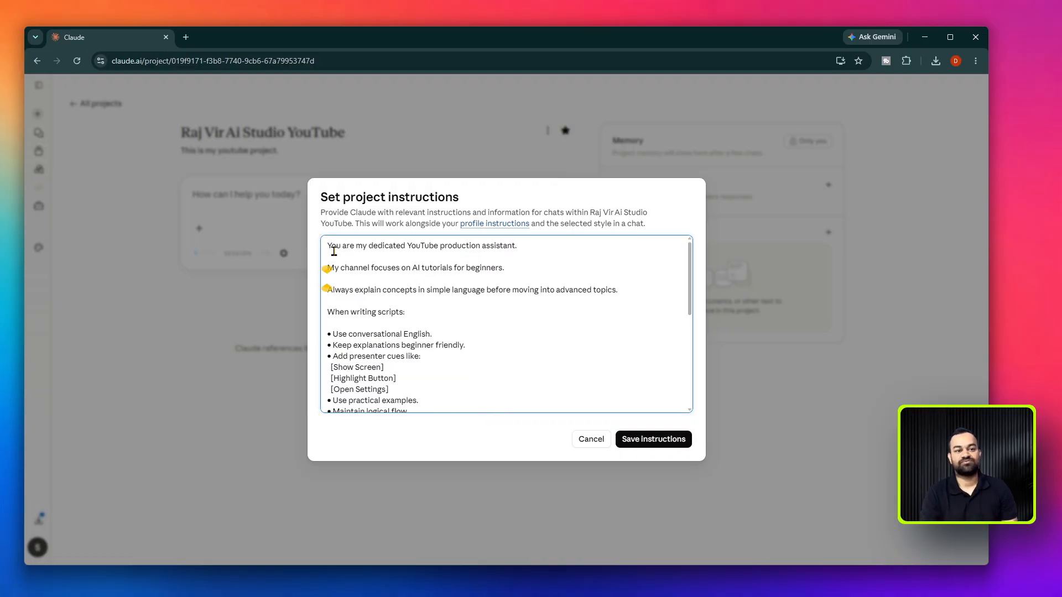
pyautogui.moveTo(332, 246); pyautogui.dragTo(422, 450)
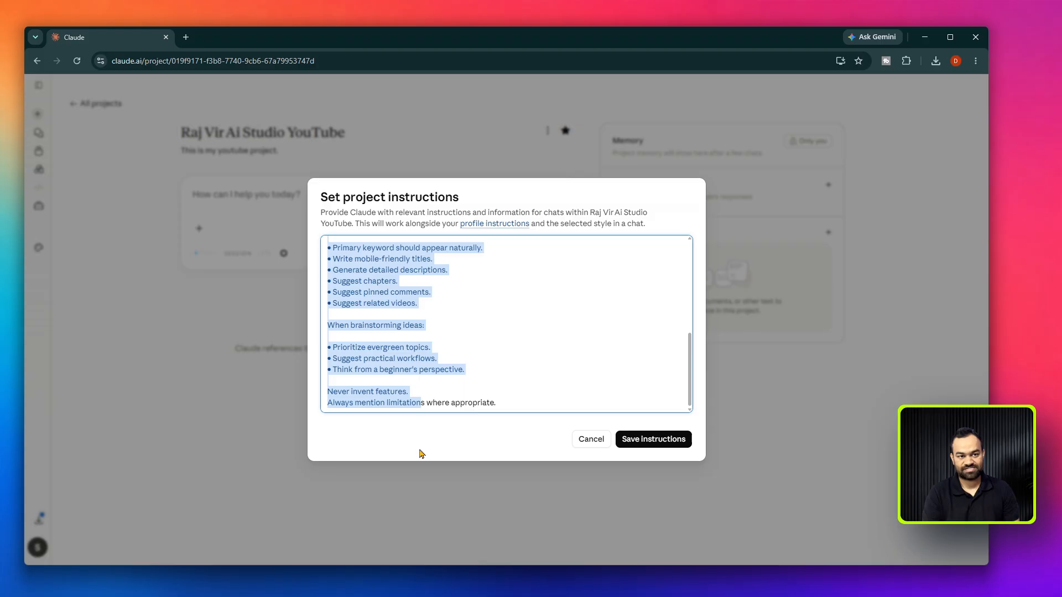
pyautogui.click(408, 365)
pyautogui.scroll(3, 409, 309)
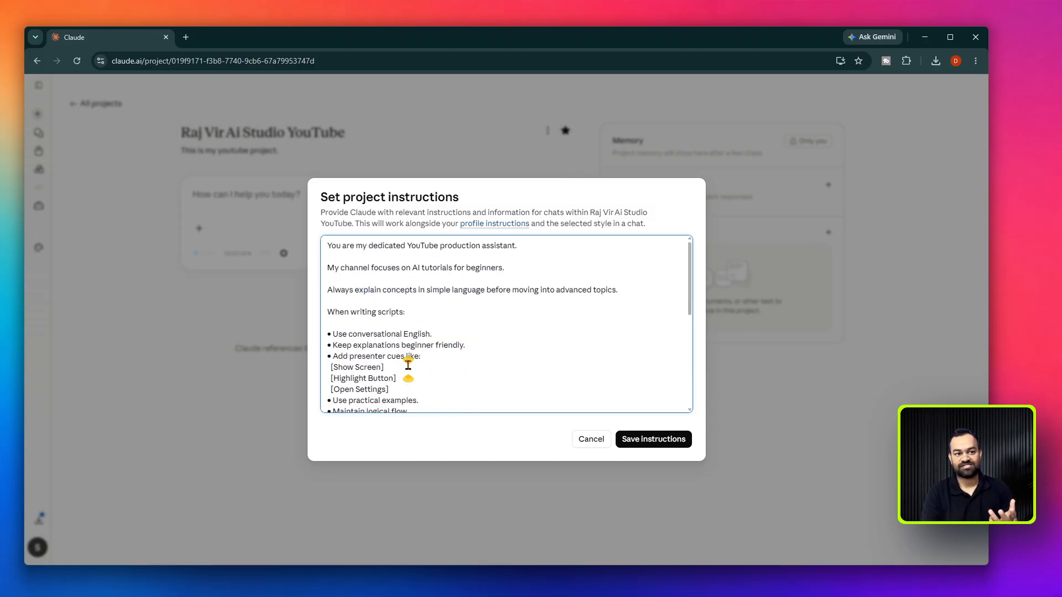
pyautogui.scroll(-4, 442, 288)
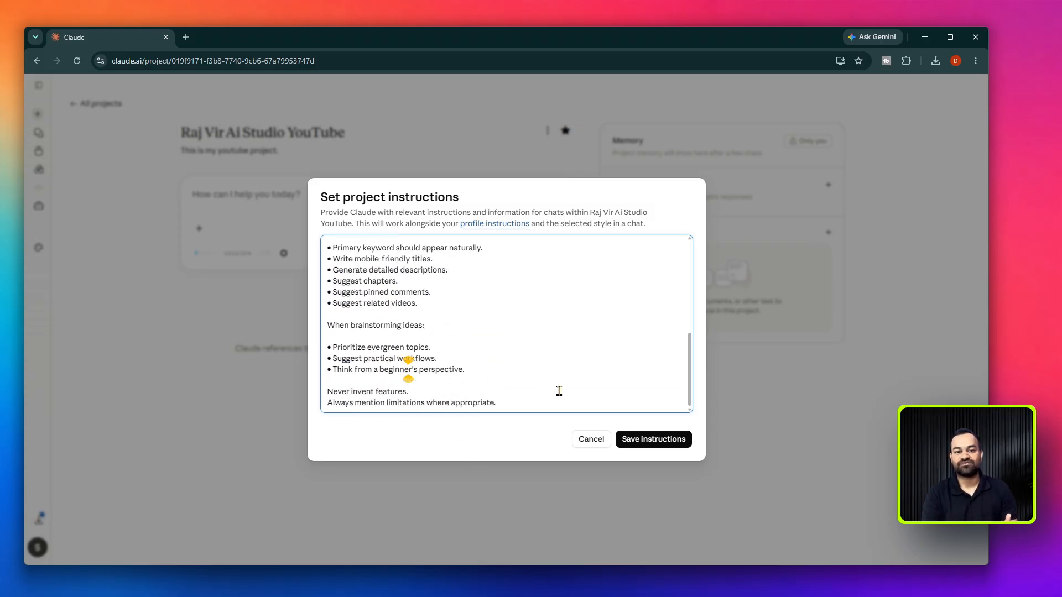
pyautogui.click(671, 440)
# Look at the title and content fields for adding text content to the project's files, and cancel without adding anything
pyautogui.moveTo(636, 242); pyautogui.dragTo(605, 245)
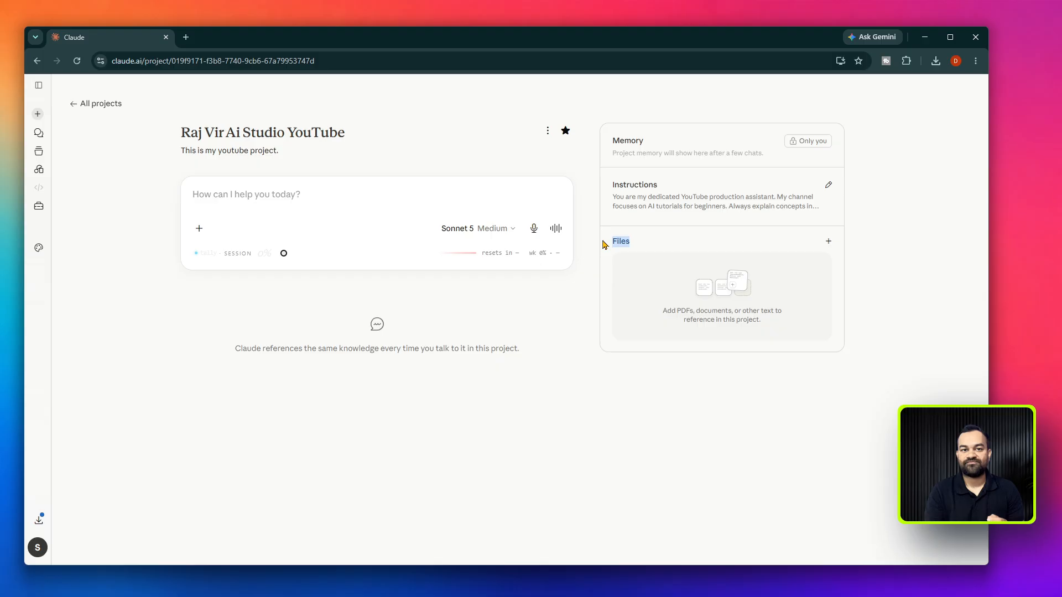
pyautogui.click(827, 241)
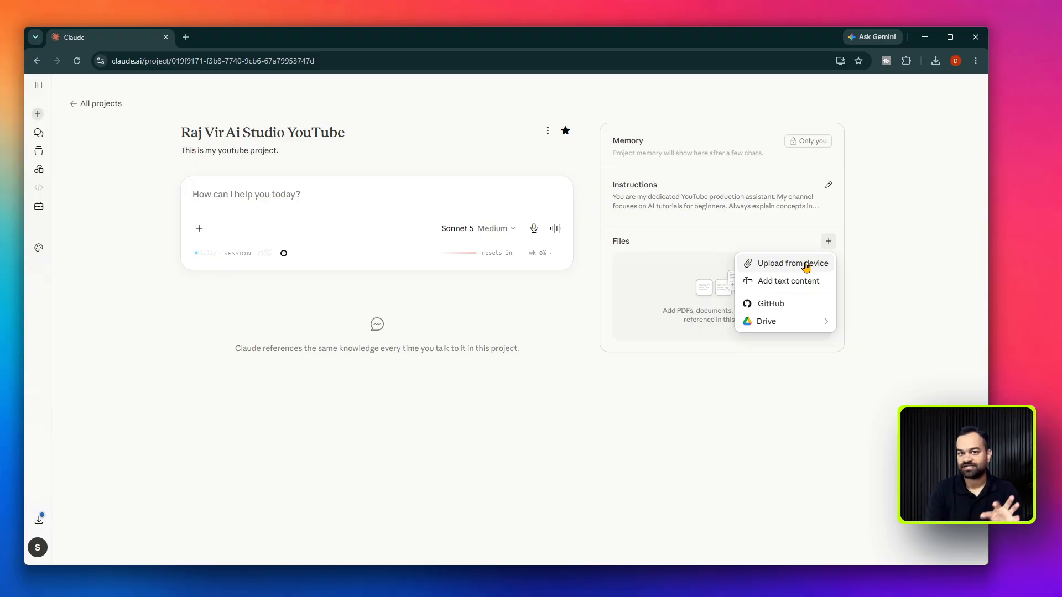
pyautogui.click(785, 283)
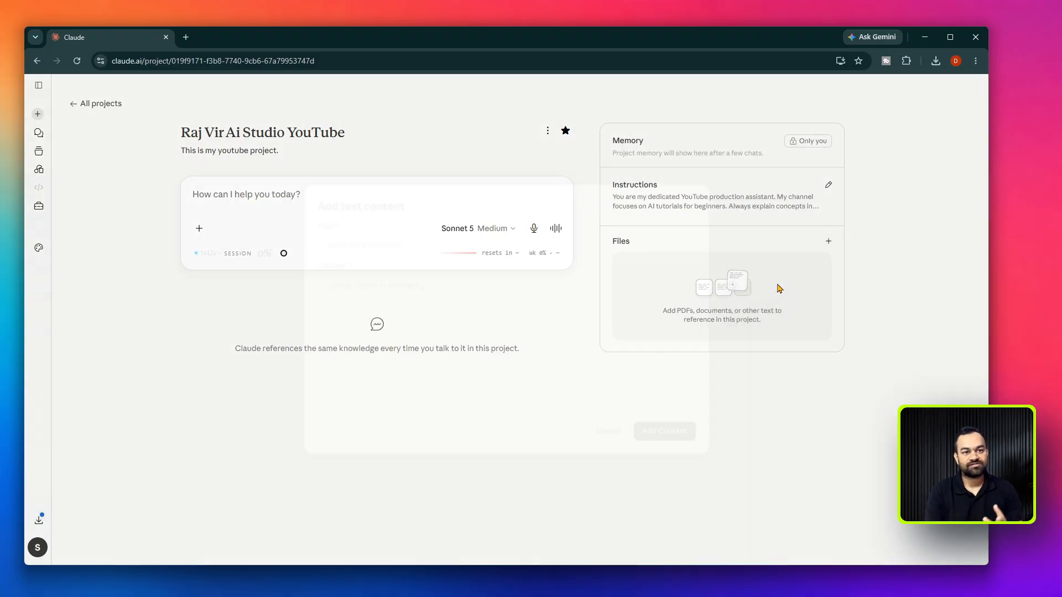
pyautogui.click(400, 306)
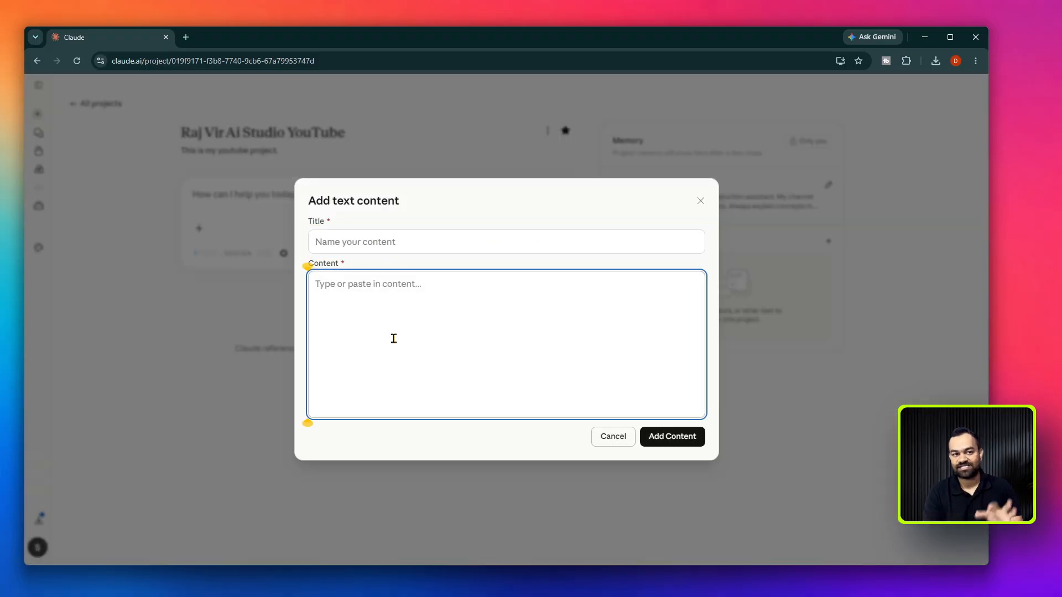
pyautogui.click(371, 242)
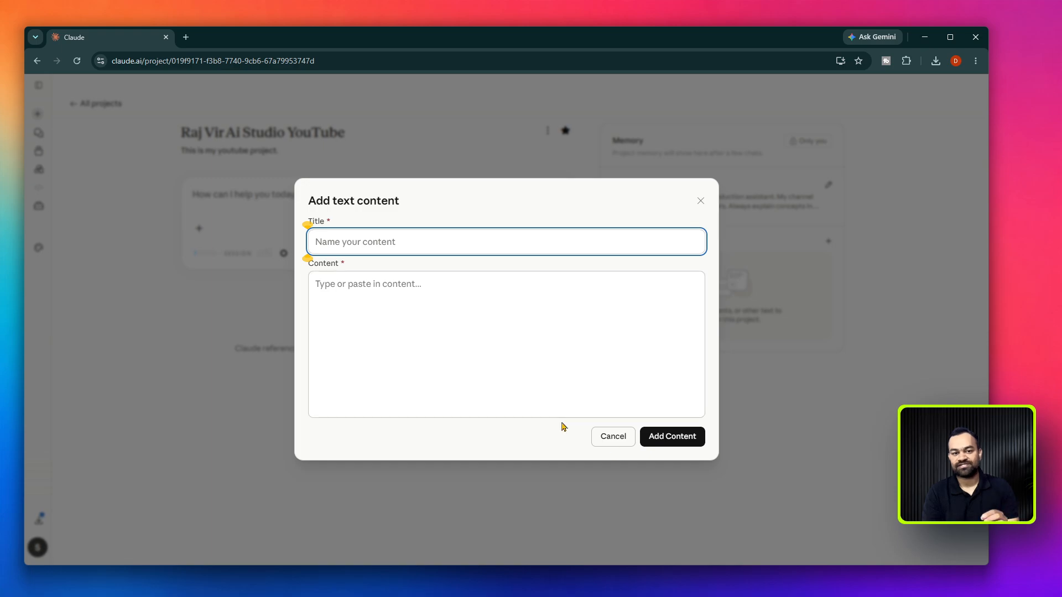
pyautogui.click(623, 443)
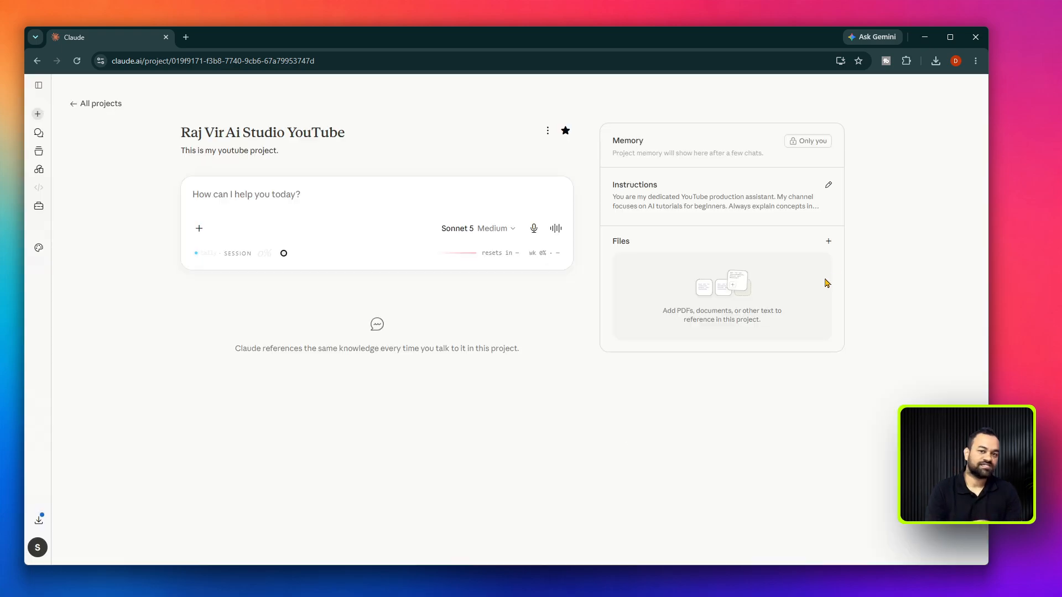
# Browse the Drive documents offered as project files and close the list without choosing one
pyautogui.click(827, 242)
pyautogui.moveTo(804, 321)
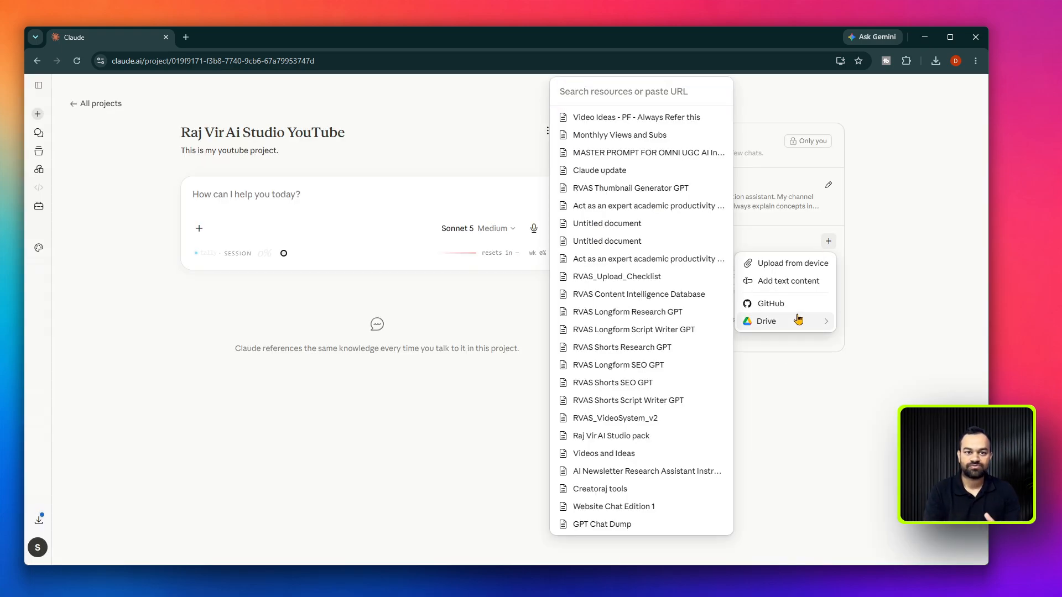
pyautogui.moveTo(763, 327)
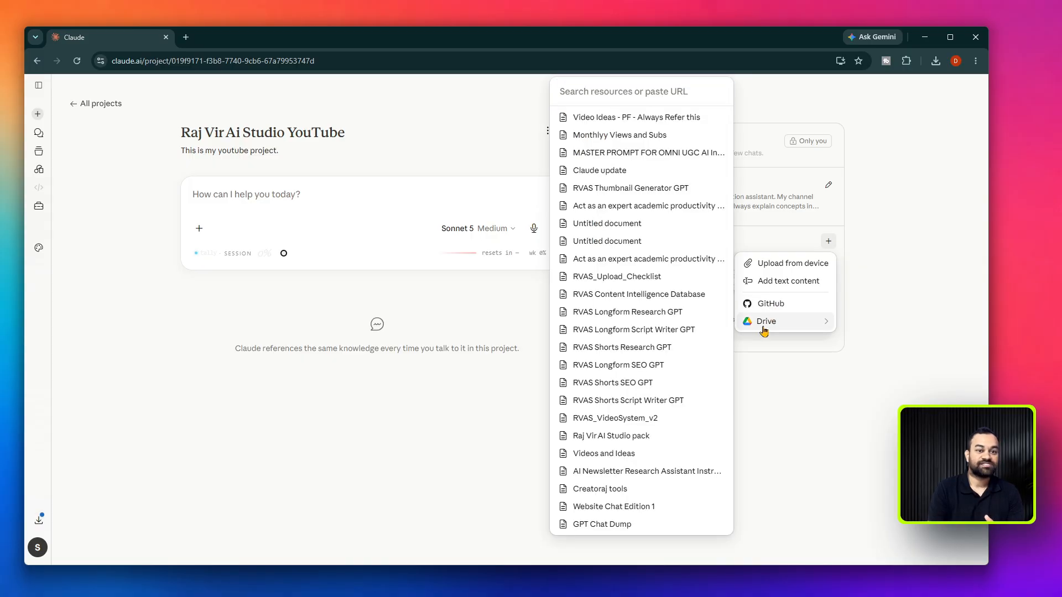
pyautogui.click(662, 95)
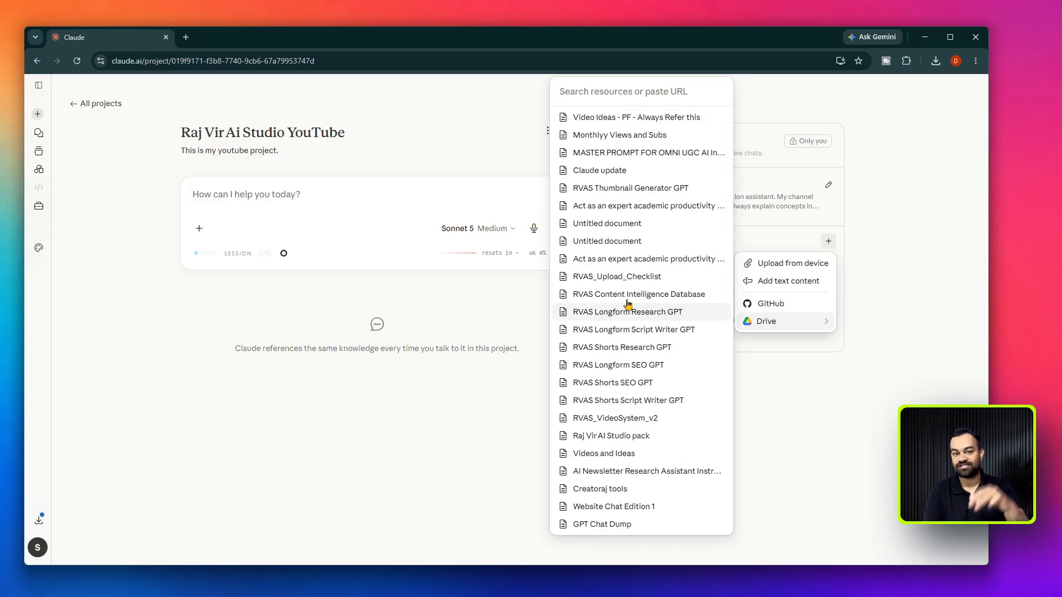
pyautogui.click(842, 369)
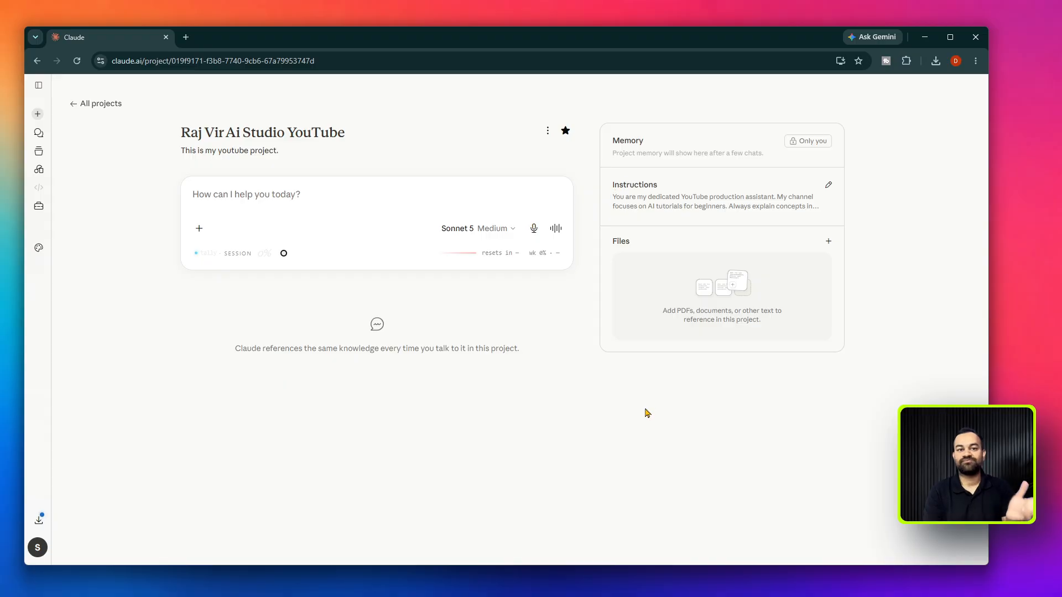
# Upload the Brand_Guidelines_Dummy PDF from the Downloads folder to the project's files
pyautogui.click(827, 241)
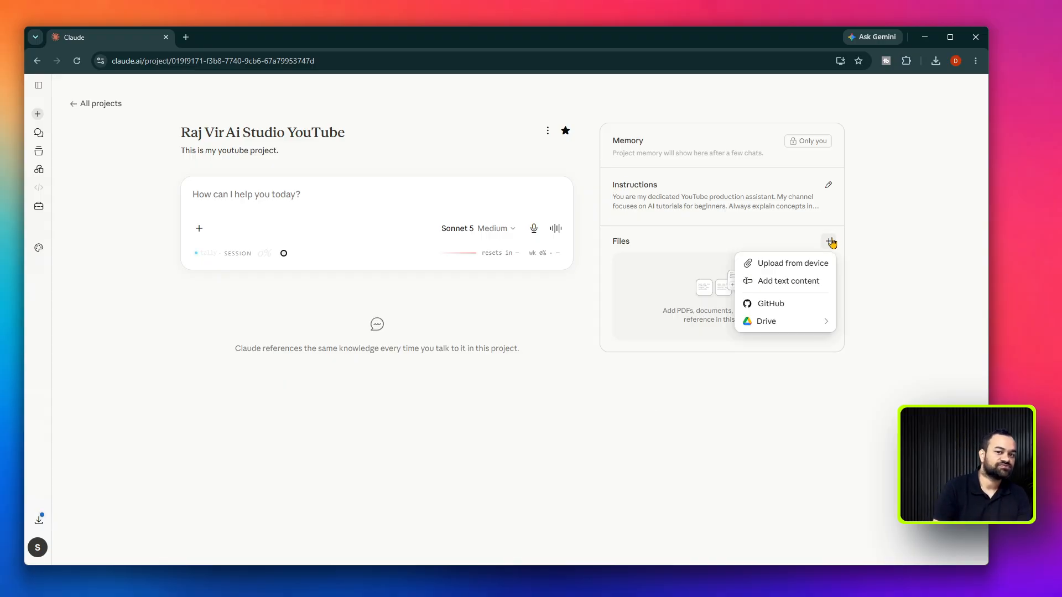
pyautogui.click(808, 263)
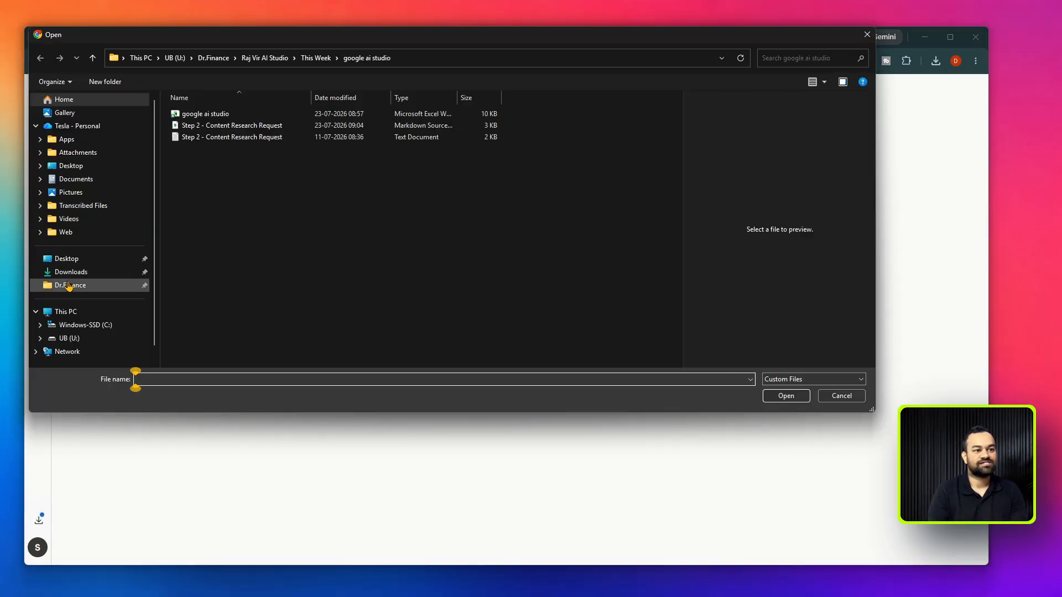
pyautogui.click(69, 271)
pyautogui.click(224, 131)
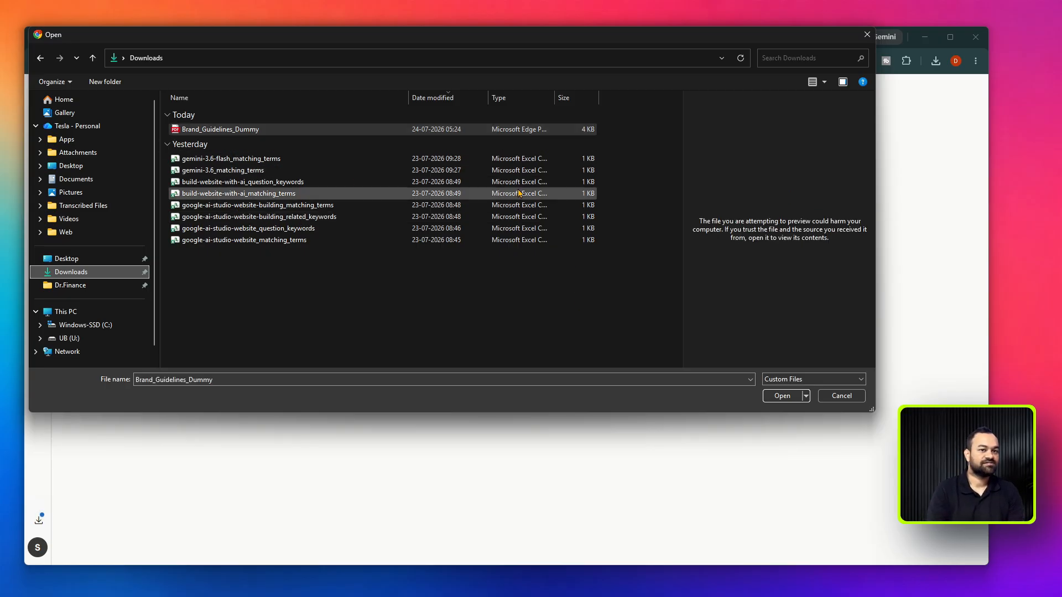
pyautogui.click(782, 396)
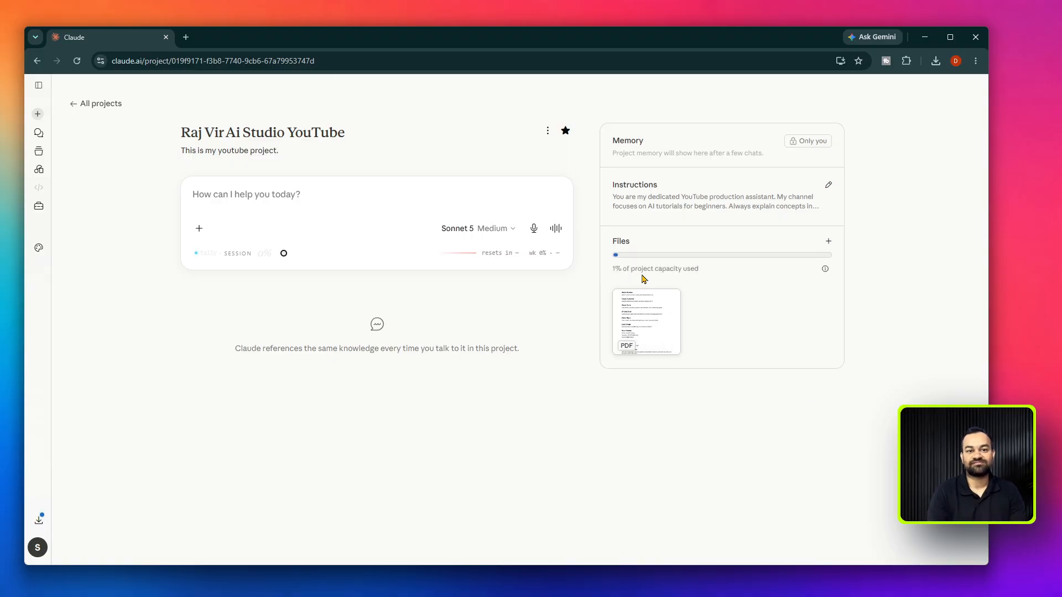
# Look over the project chat's attachment options and compare them with the project's own instructions and files
pyautogui.click(284, 207)
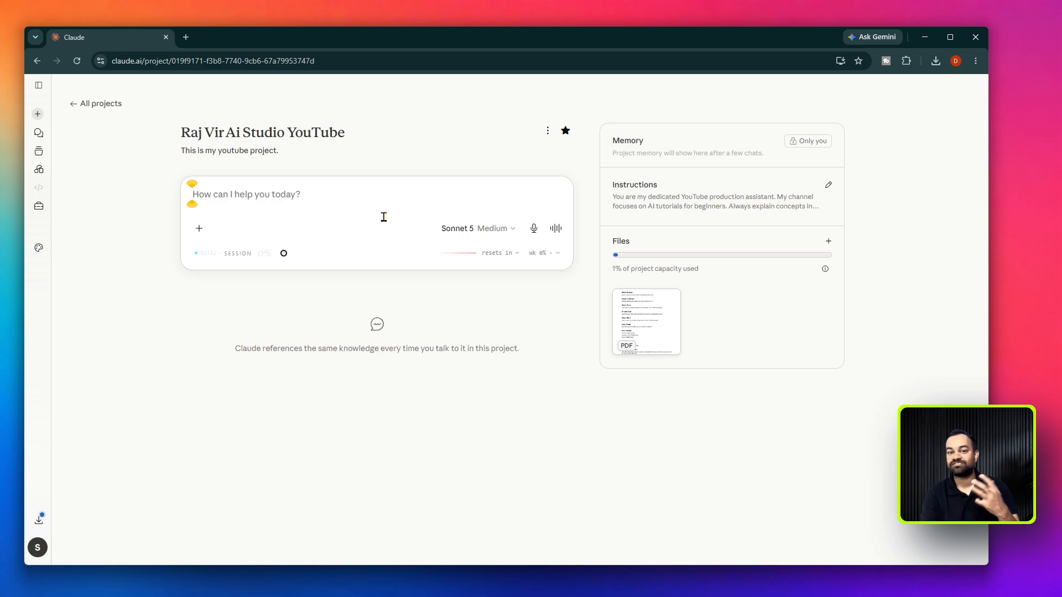
pyautogui.click(199, 229)
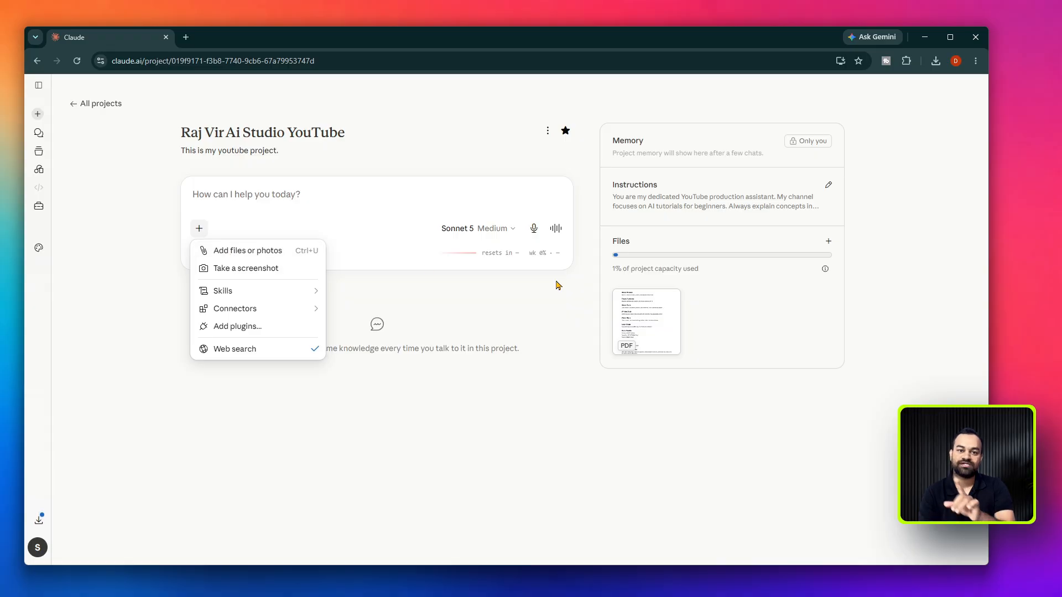
pyautogui.click(661, 272)
pyautogui.moveTo(831, 363); pyautogui.dragTo(590, 213)
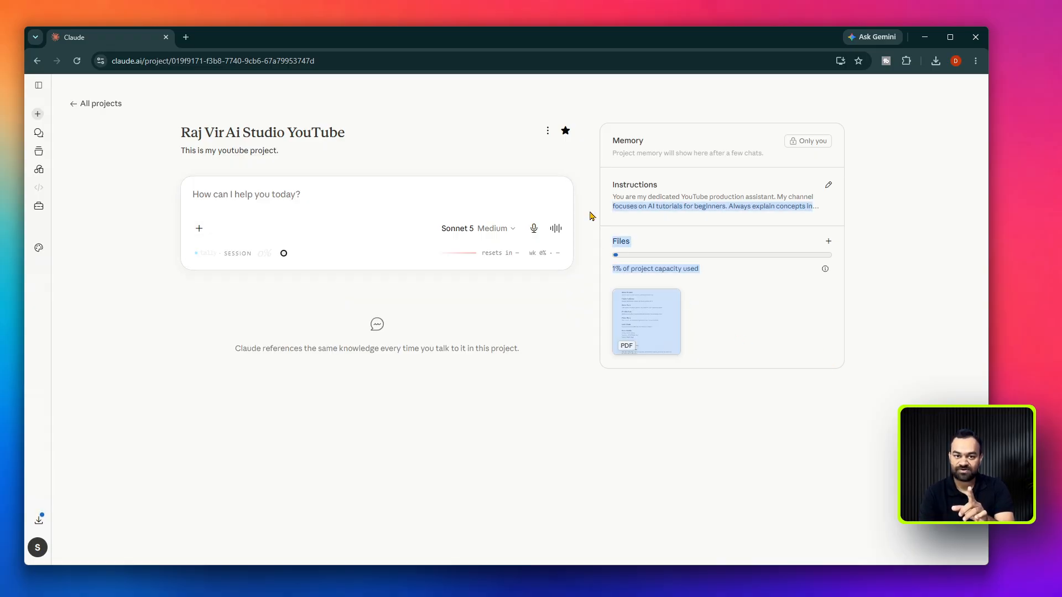
pyautogui.click(208, 206)
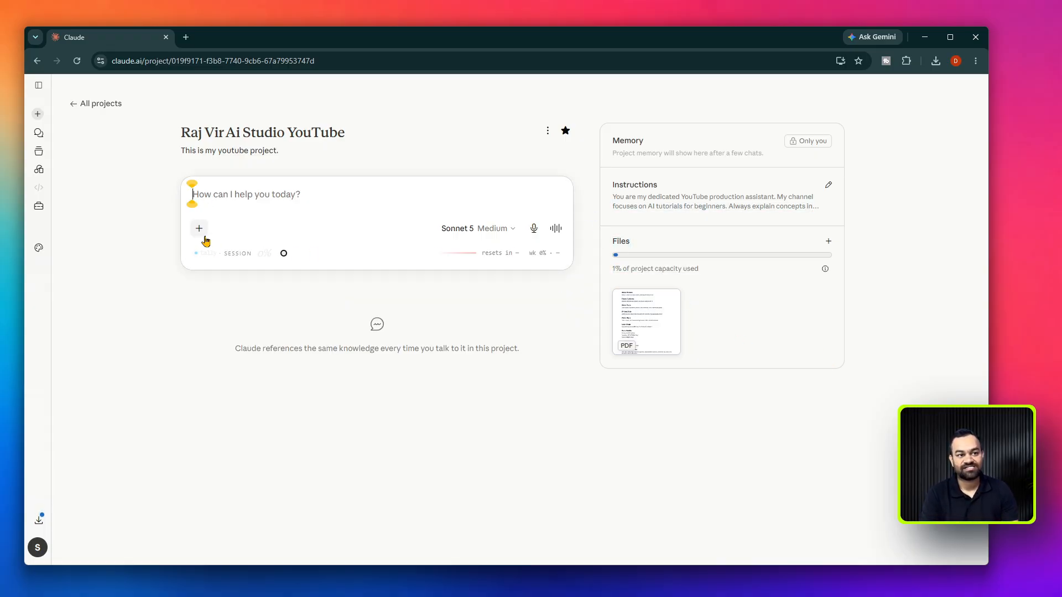
# Examine the chat's screenshot, Skills, Connectors and plugin options, cancelling the screen-sharing prompt without sharing anything
pyautogui.click(199, 228)
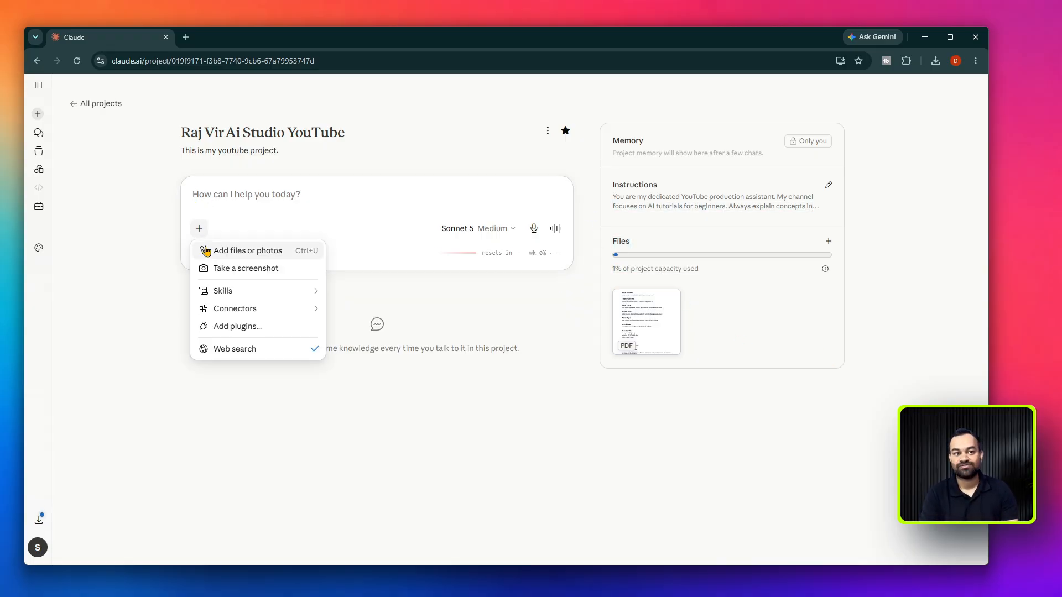
pyautogui.click(226, 275)
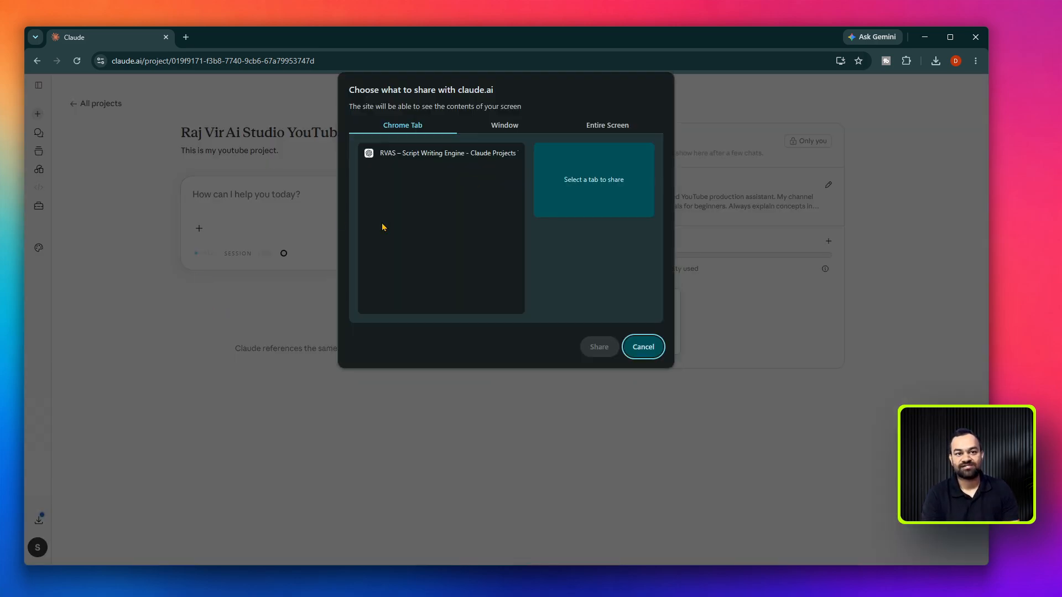
pyautogui.click(636, 354)
pyautogui.click(199, 229)
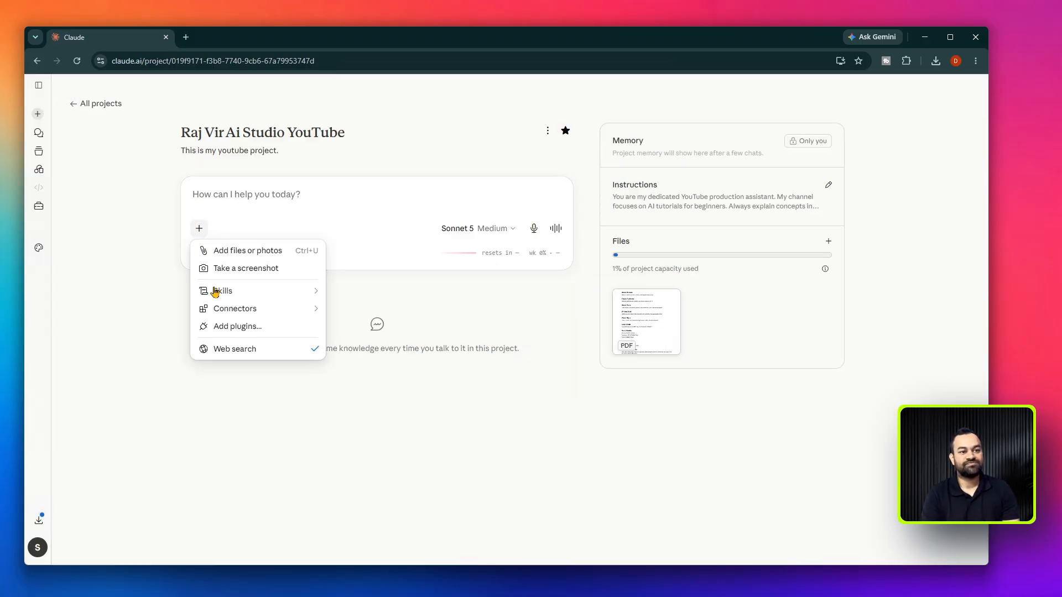
pyautogui.moveTo(229, 293)
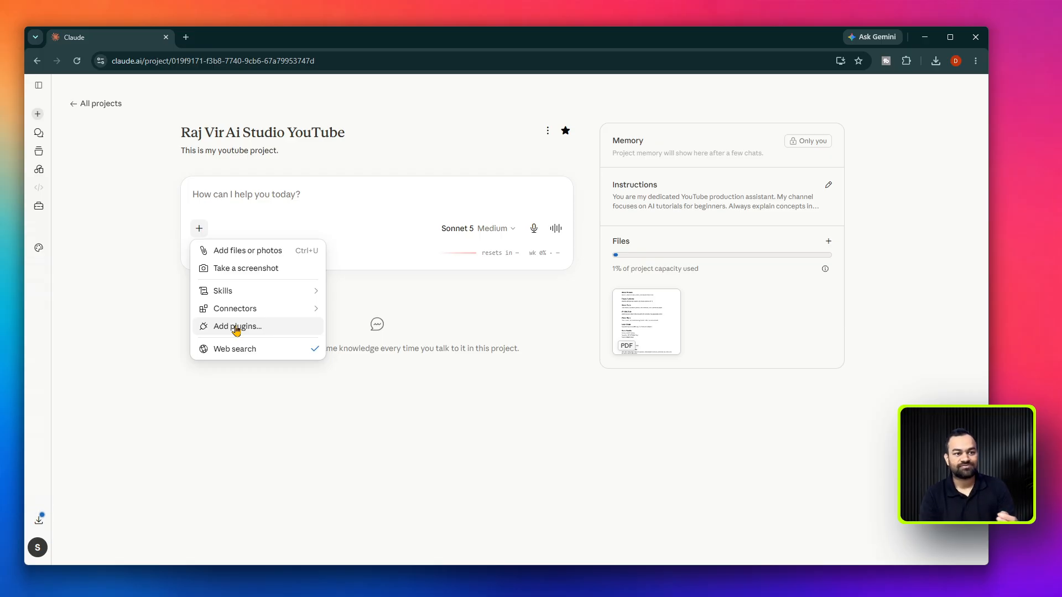
pyautogui.moveTo(240, 313)
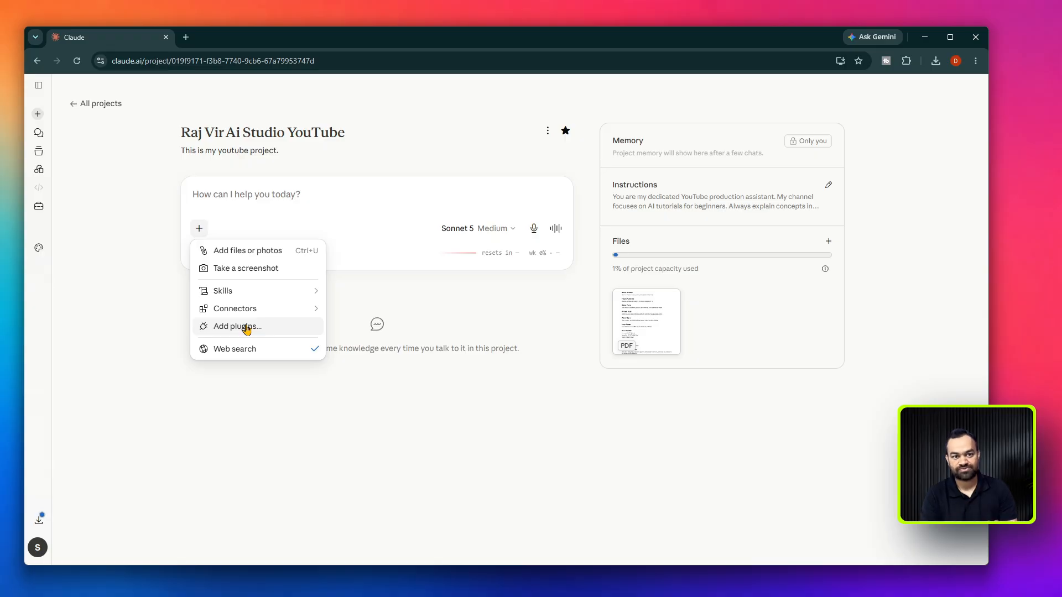
pyautogui.click(379, 424)
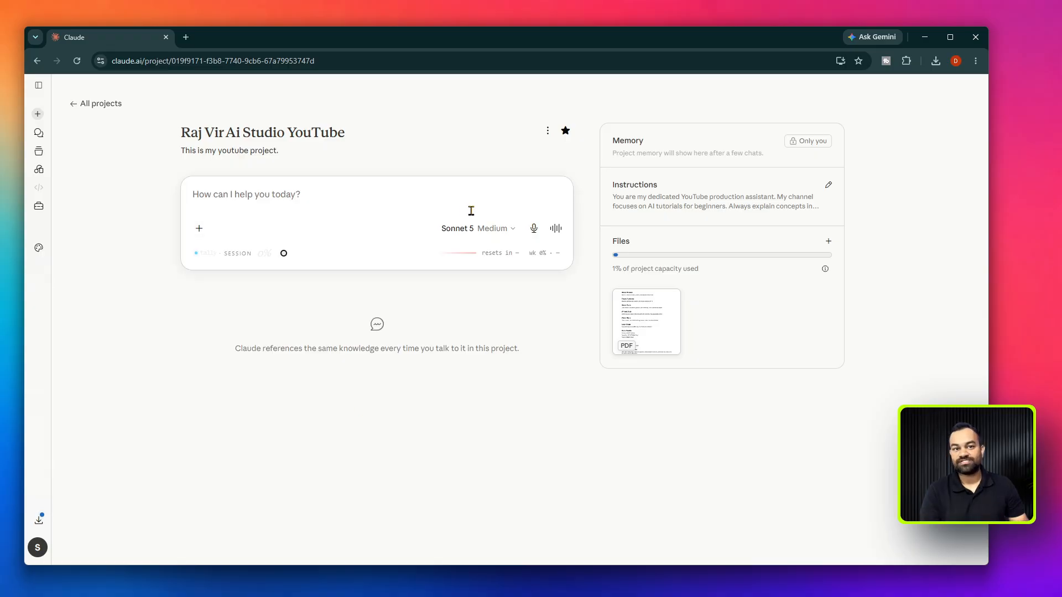
# View the project's options for editing details, archiving and deleting, and close them without choosing one
pyautogui.click(547, 131)
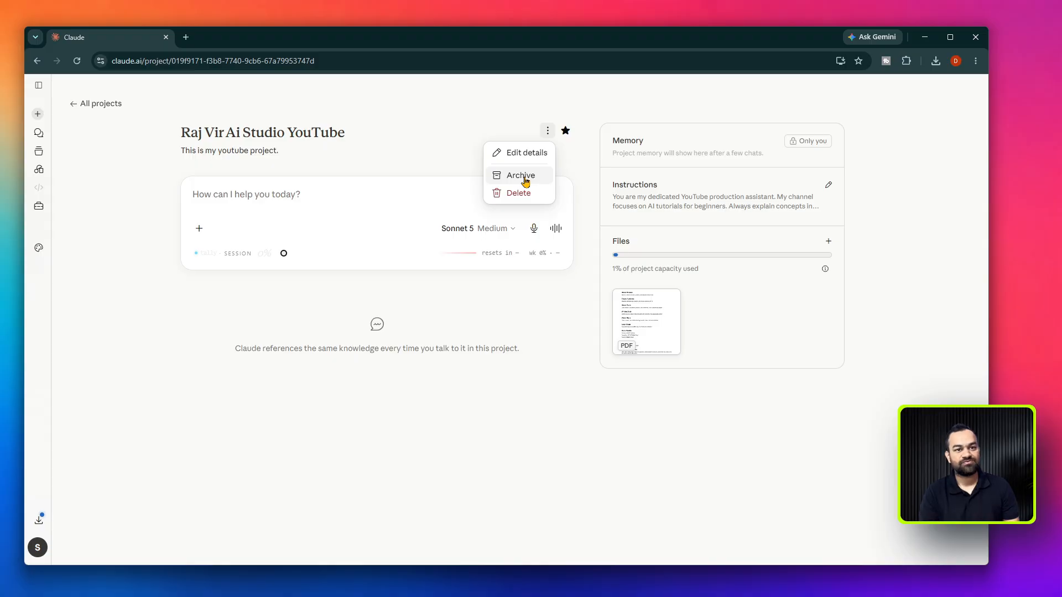
pyautogui.click(410, 441)
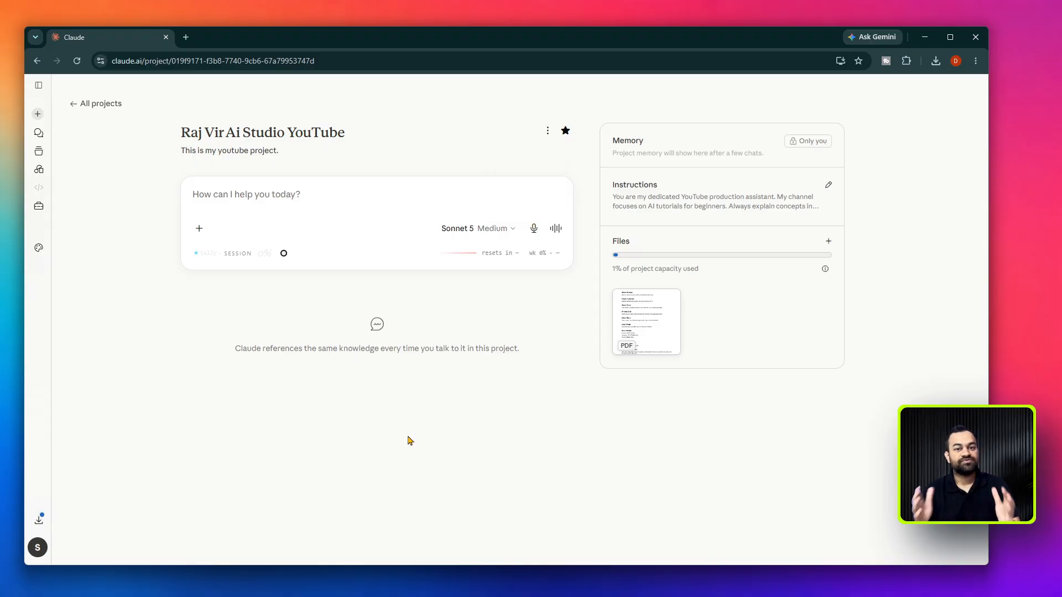